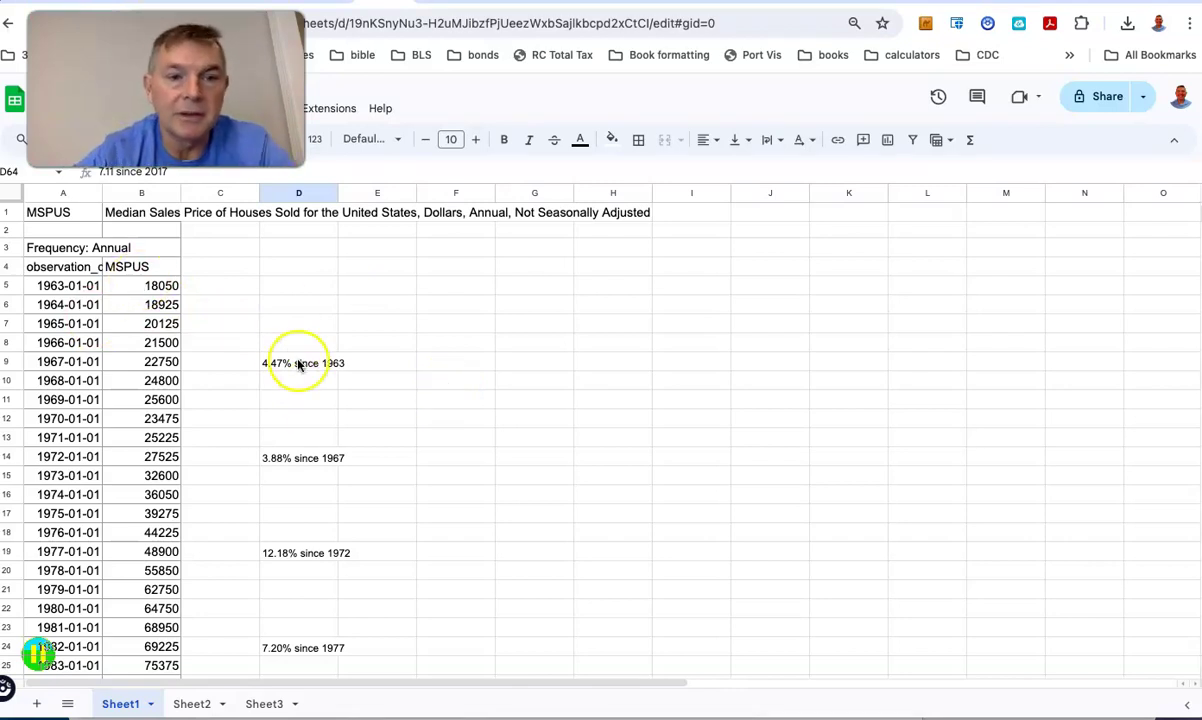
Examine the home price growth rates in column D of Sheet1 for the periods ending 1977, 1982 and 1987
scroll(392, 485, "down", 2)
left_click(266, 446)
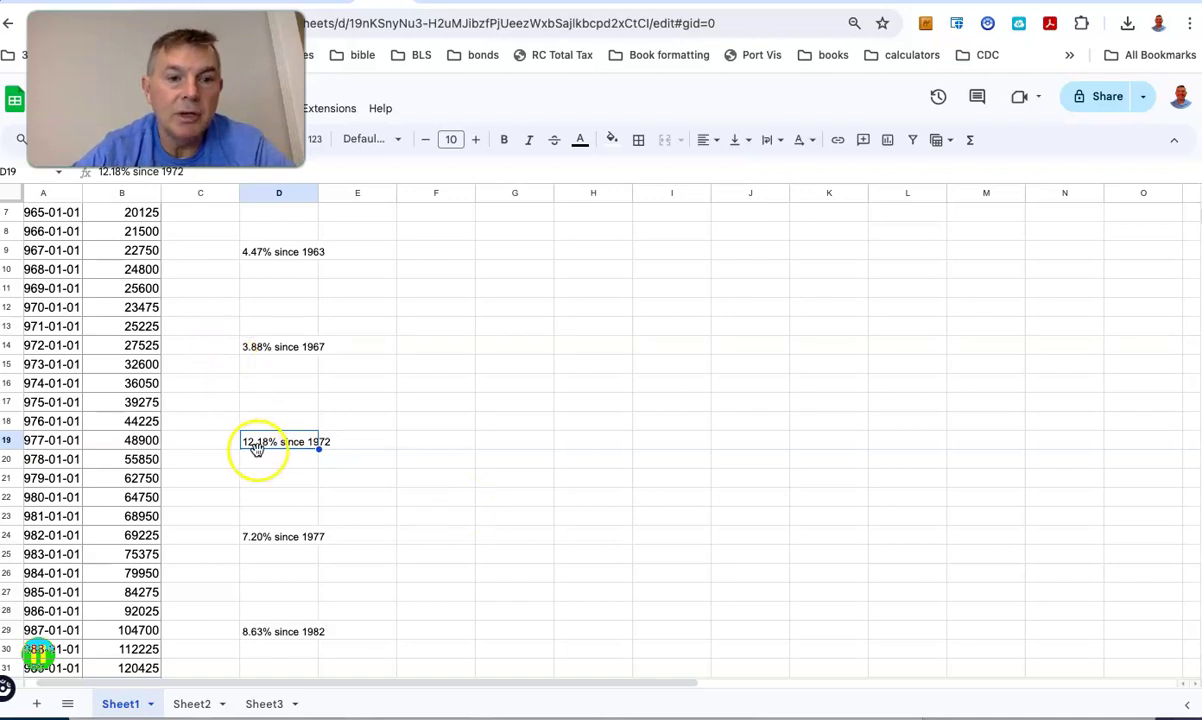
scroll(412, 507, "left", 1)
scroll(412, 507, "down", 1)
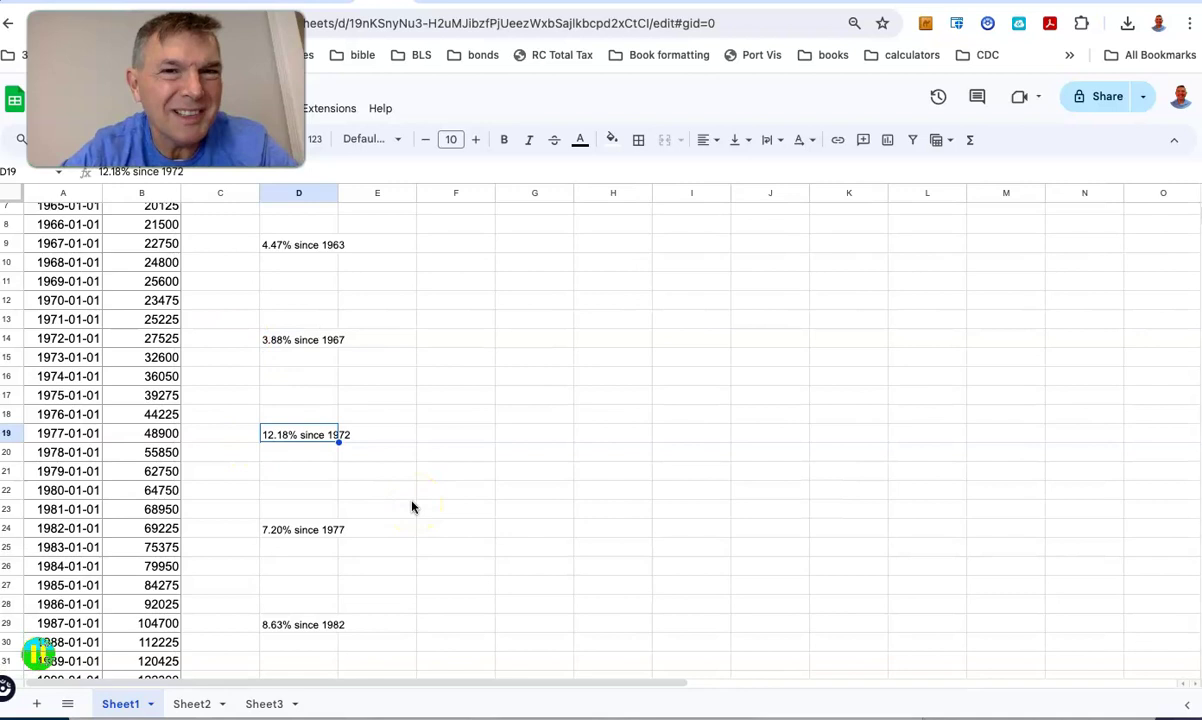
left_click(281, 531)
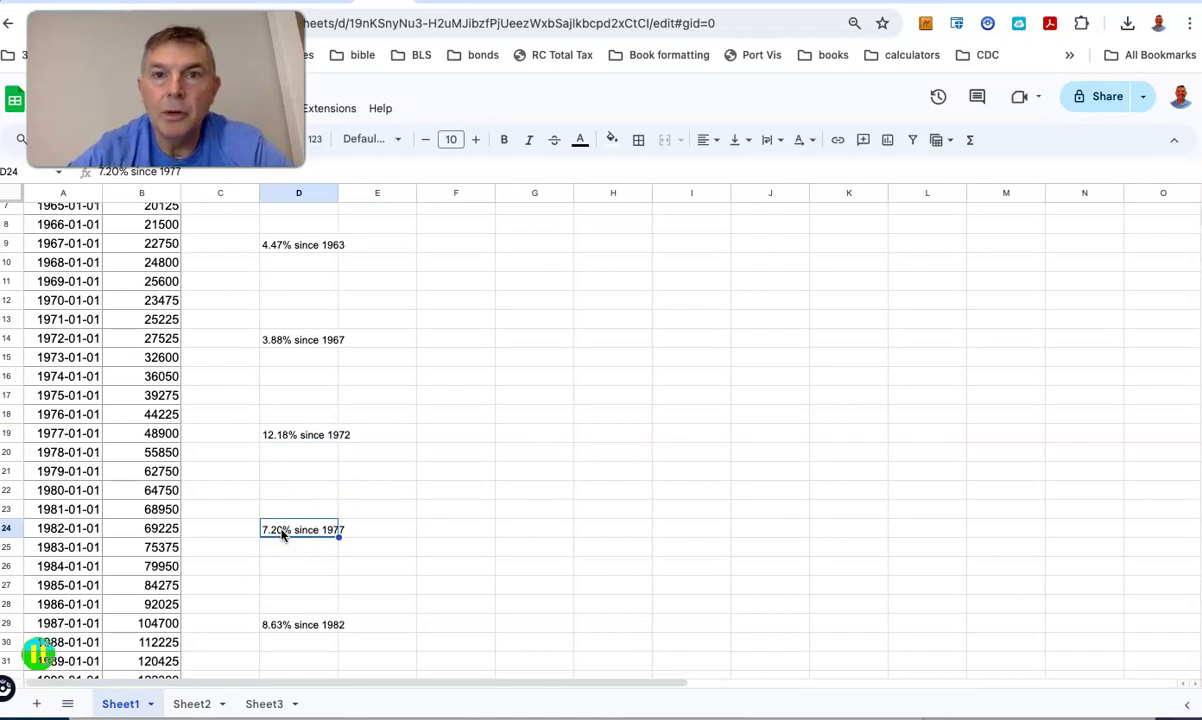
scroll(281, 535, "down", 2)
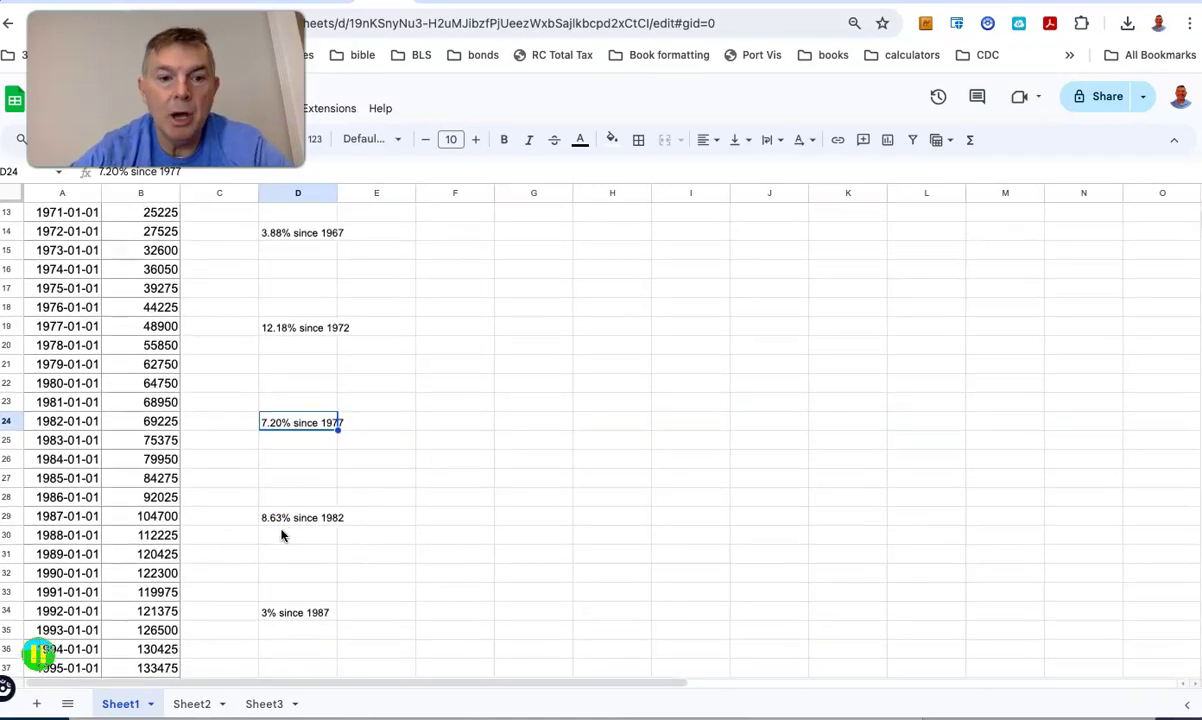
left_click(274, 516)
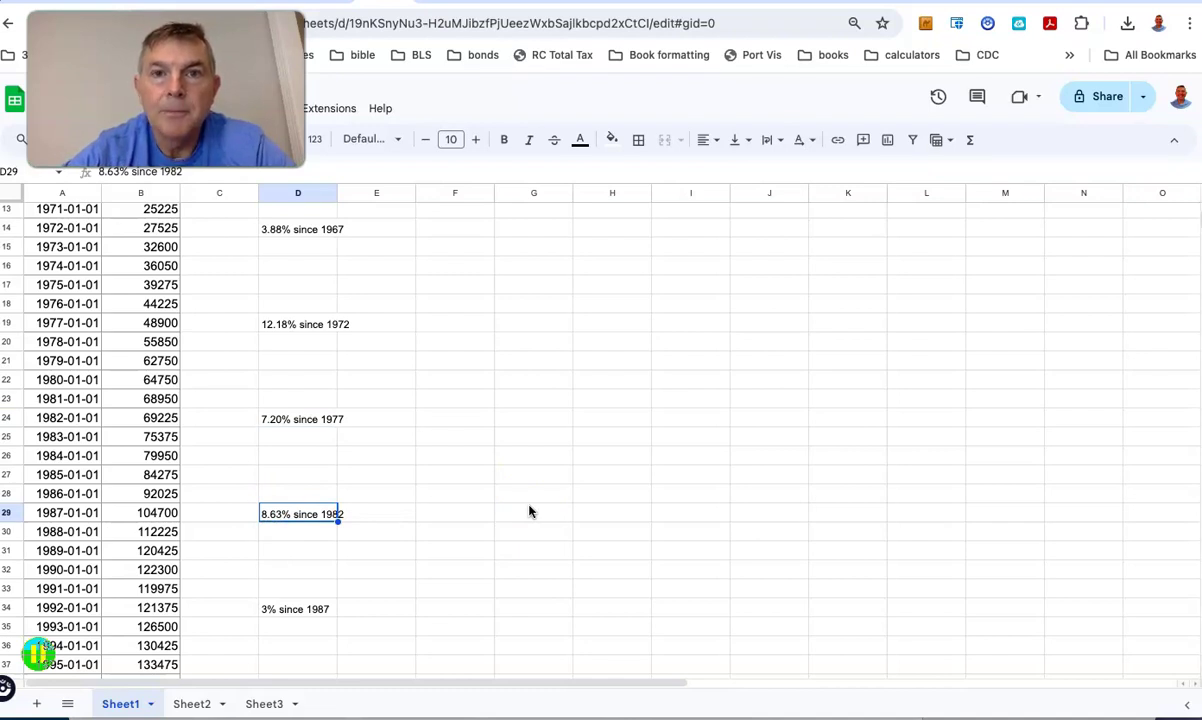
scroll(530, 511, "down", 3)
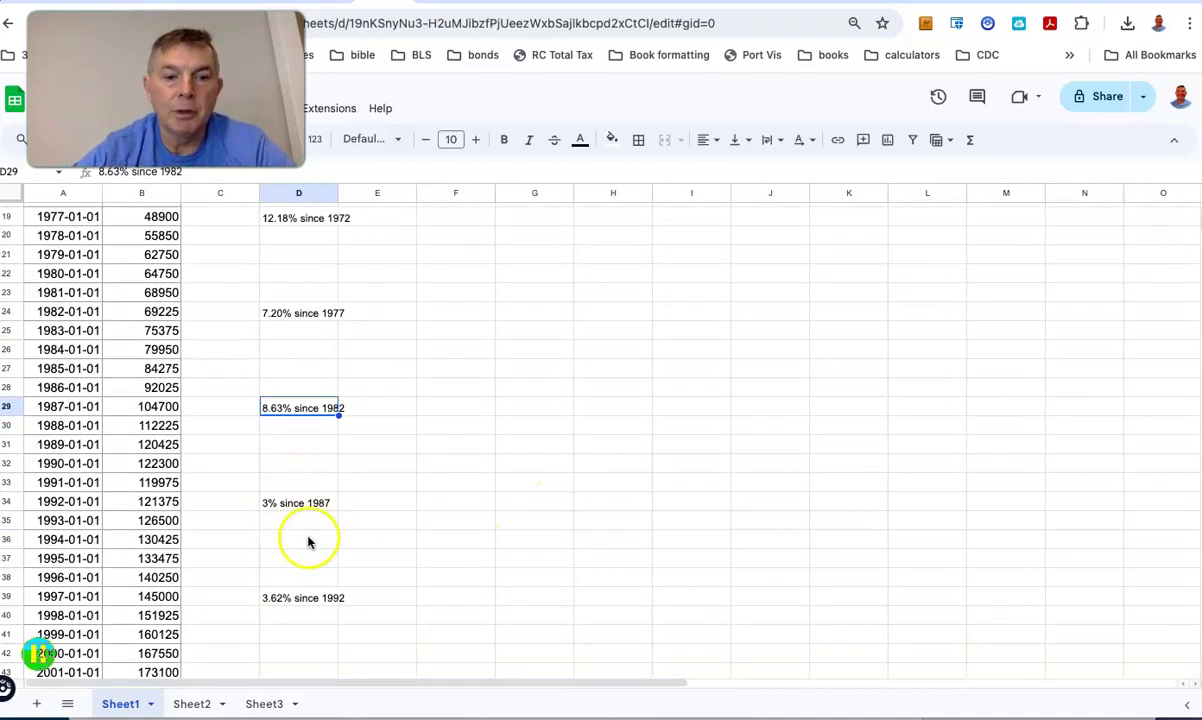
Review the remaining growth rates in column D through 2023, checking the 2017–2022 rate in D64 and the since-2022 change in D65
scroll(340, 600, "down", 4)
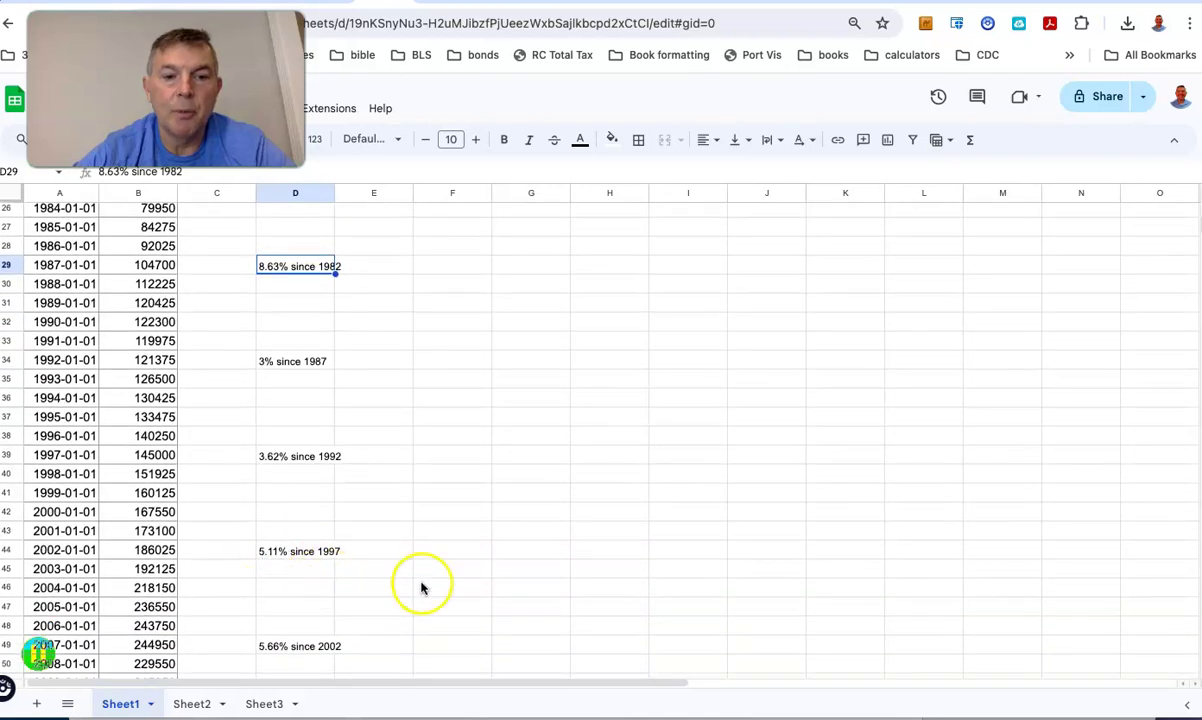
scroll(421, 582, "down", 2)
scroll(504, 585, "down", 3)
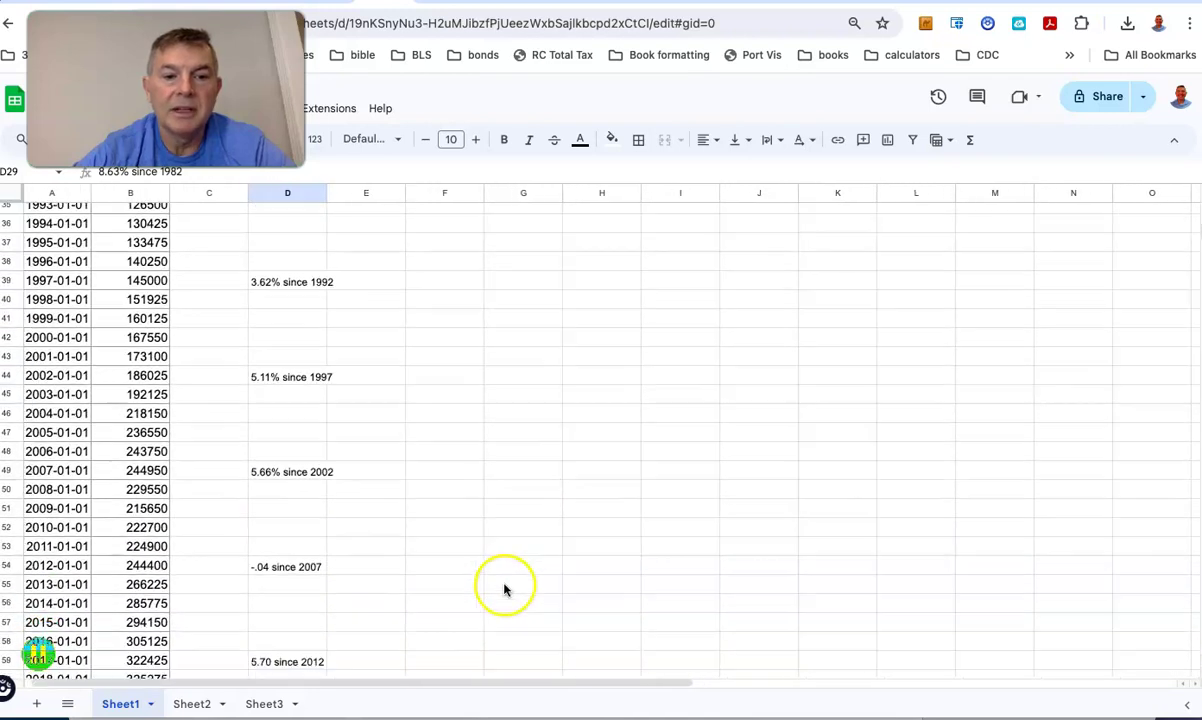
scroll(300, 556, "down", 2)
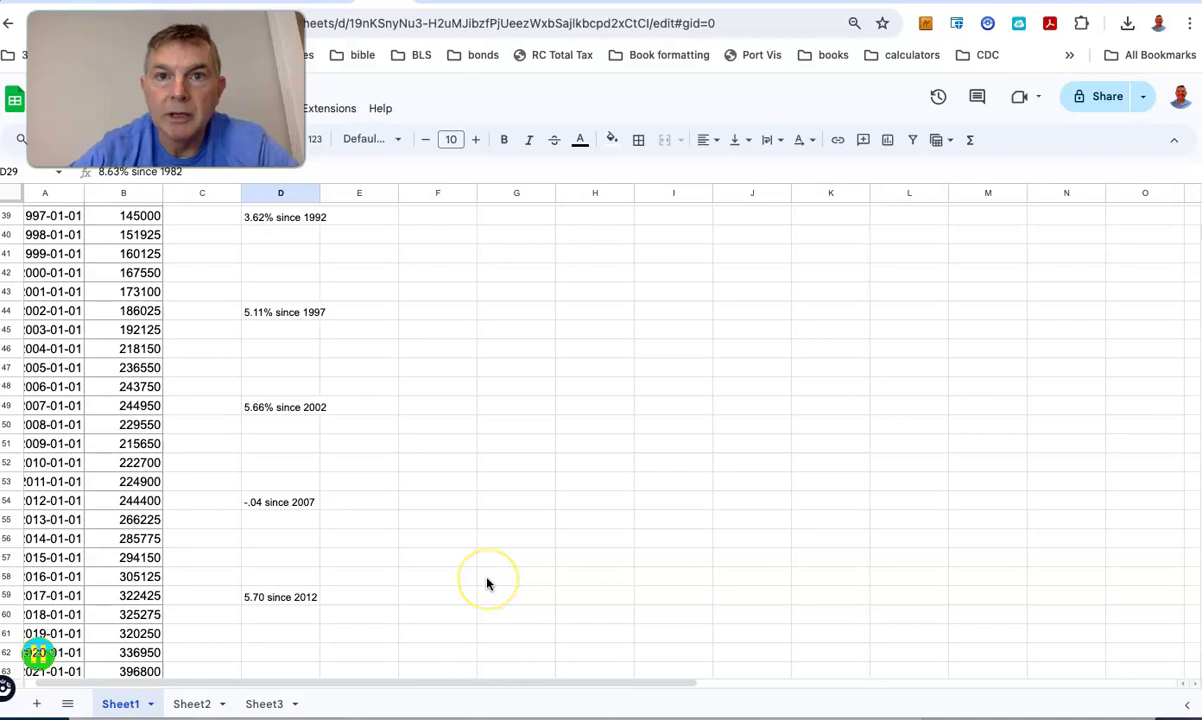
scroll(487, 583, "down", 2)
left_click(261, 628)
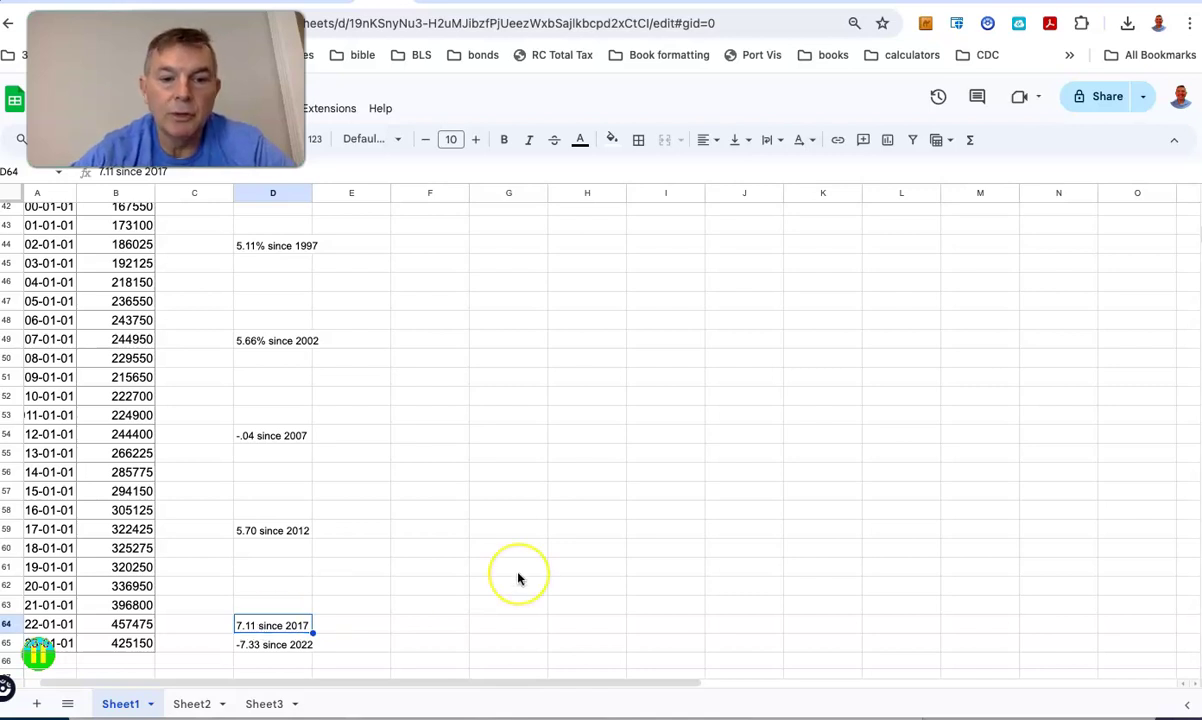
scroll(518, 577, "down", 1)
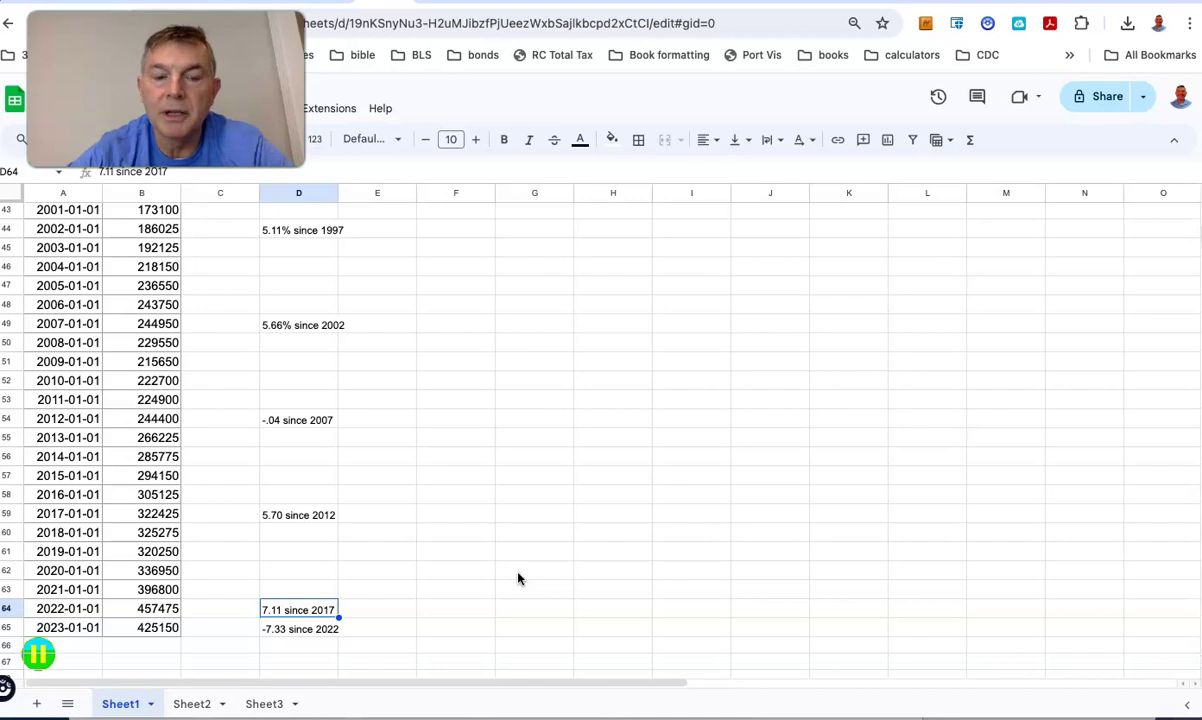
left_click(300, 630)
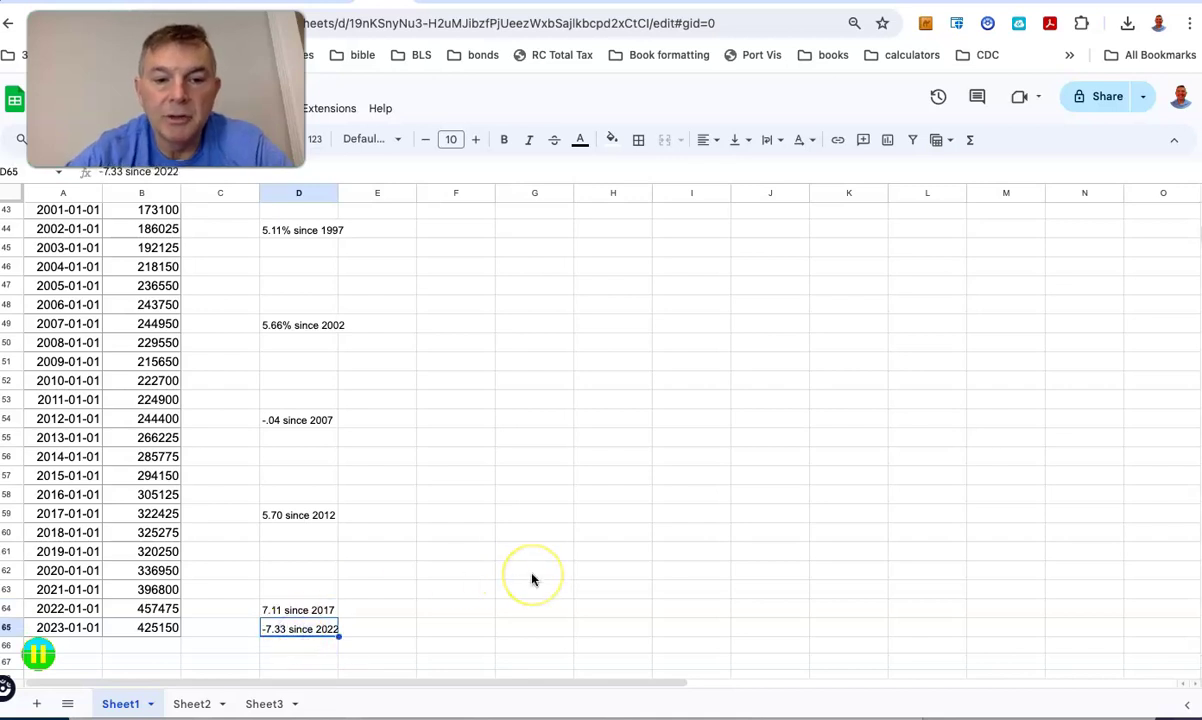
Compare the growth rate since 2017 with the earlier rates since 1982, 1977 and 1972 in cells D29, D24 and D19
left_click(297, 612)
scroll(568, 475, "up", 8)
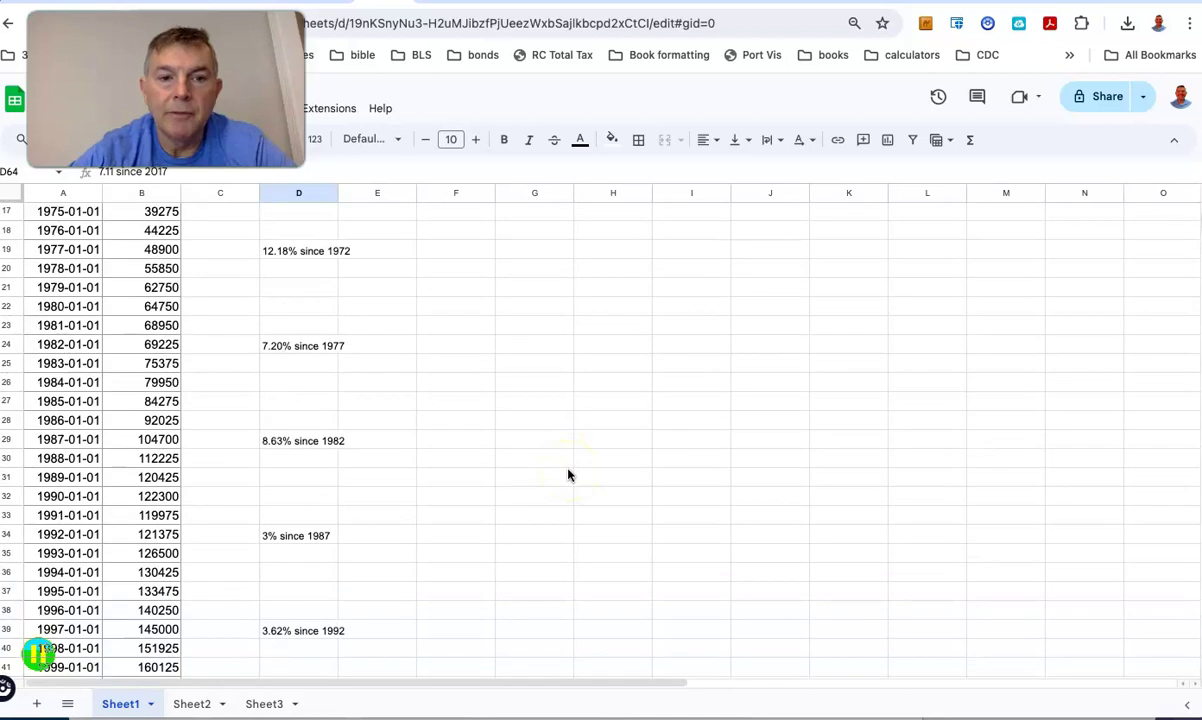
left_click(284, 443)
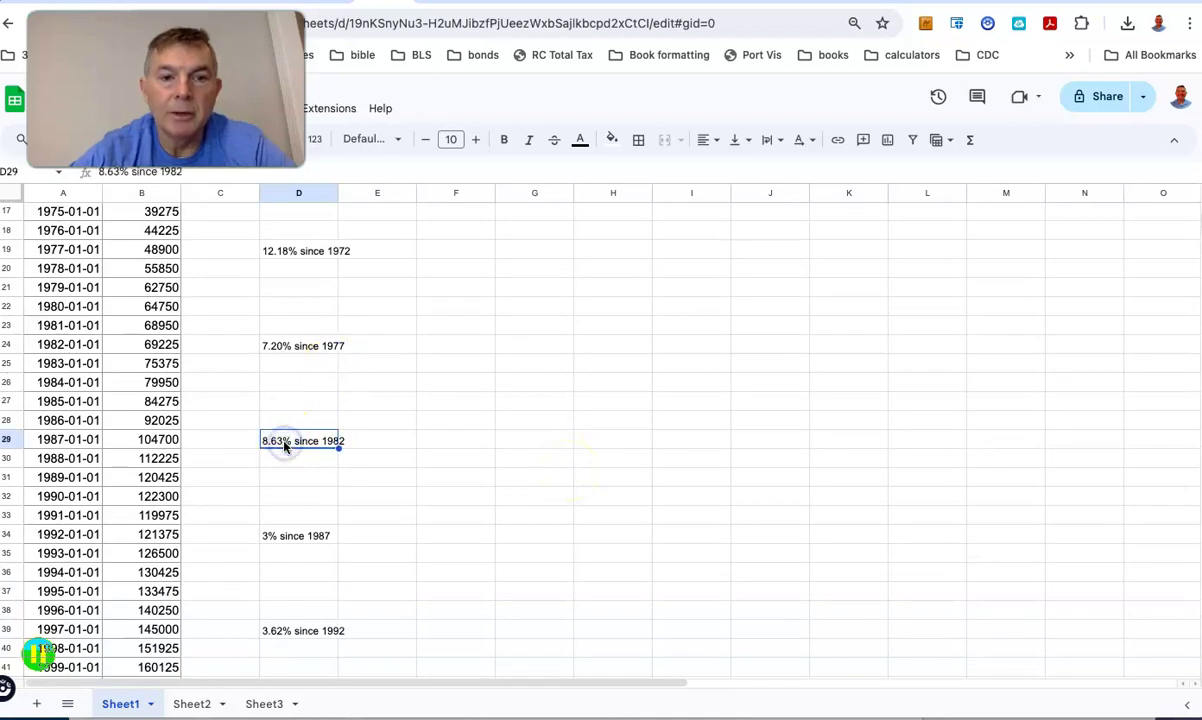
left_click(295, 347)
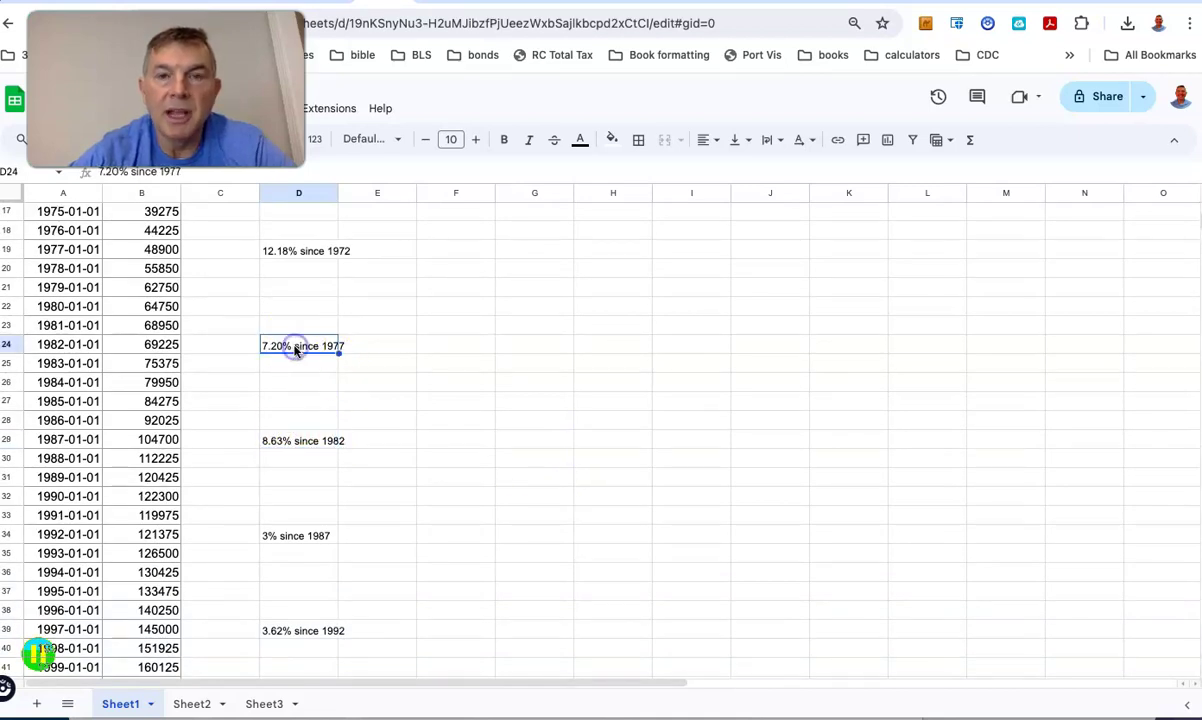
left_click(288, 251)
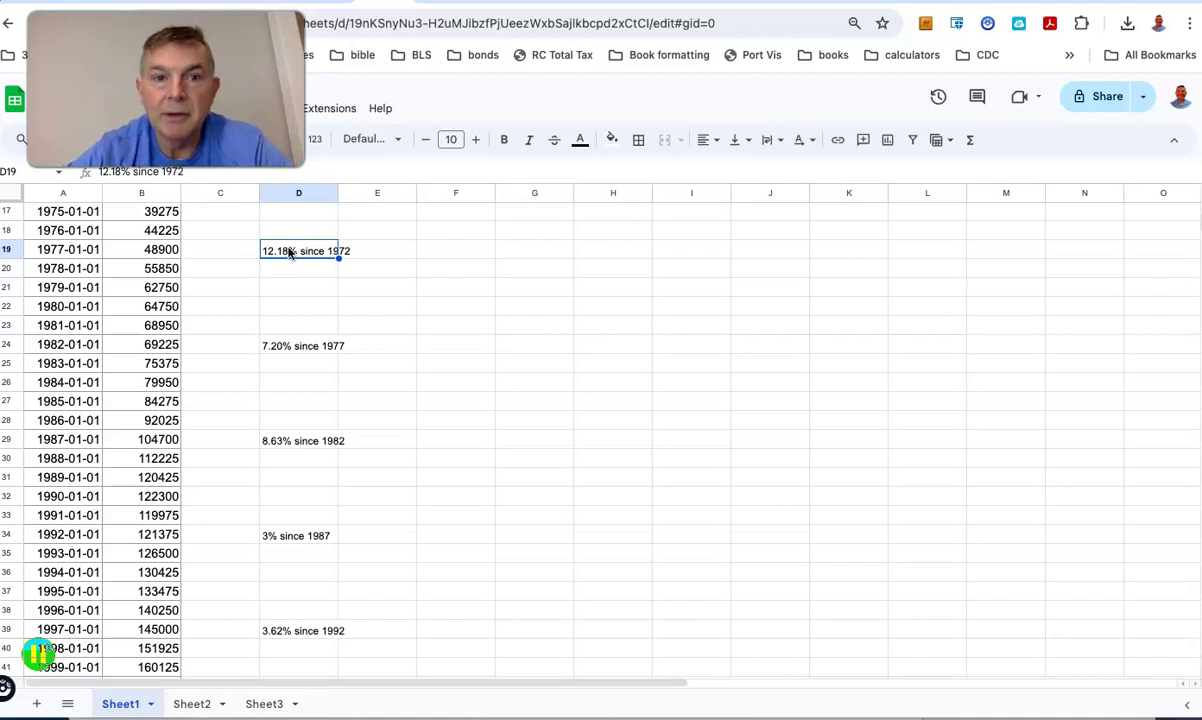
scroll(570, 597, "down", 10)
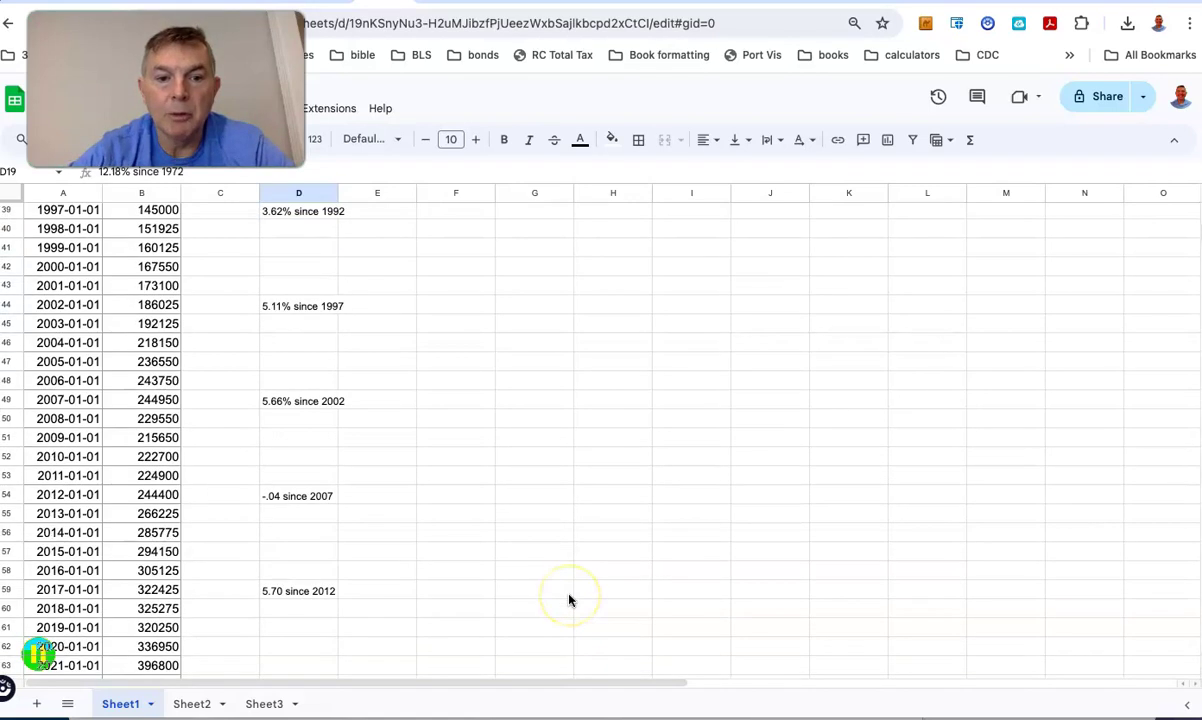
Open Sheet2 and review its Unemployment and Total Population columns down to the UNEMPLOY and POPTHM chart
left_click(193, 703)
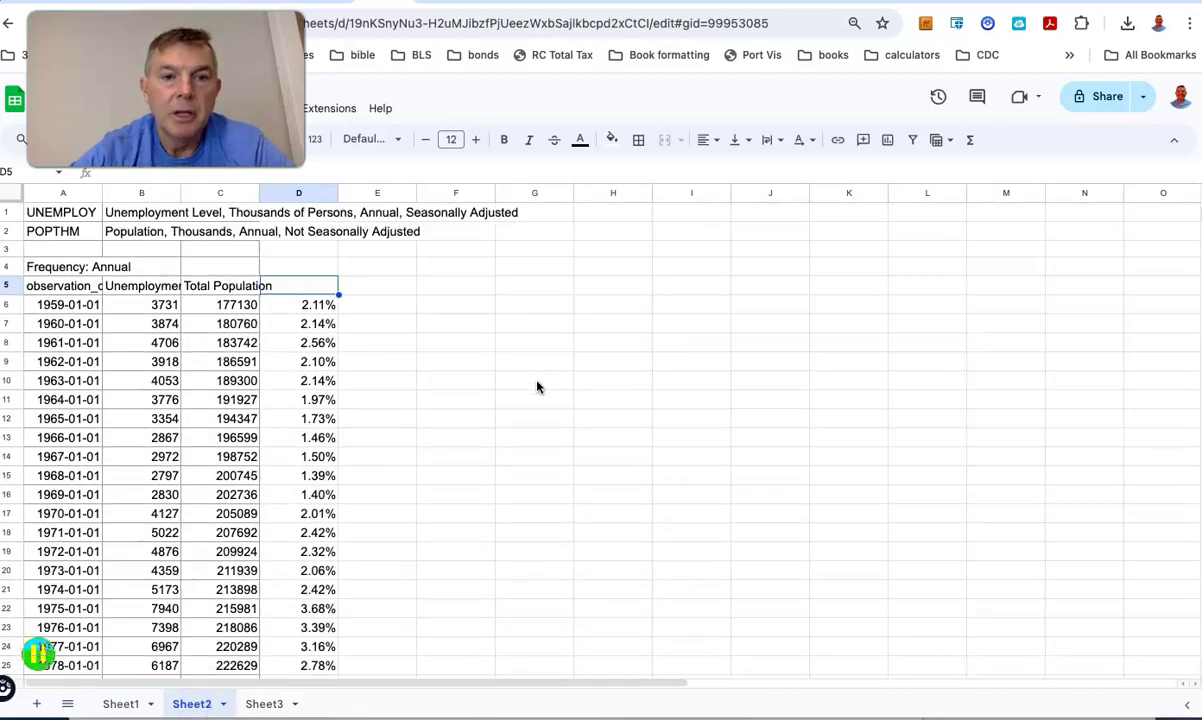
left_click(143, 286)
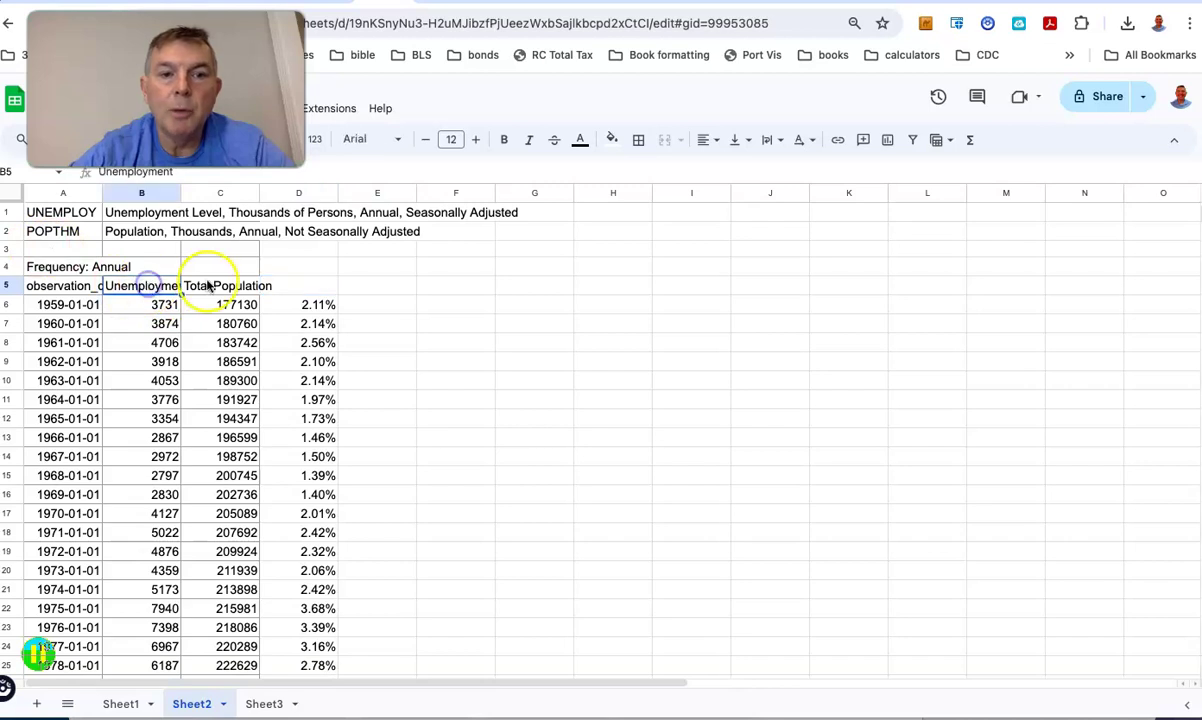
left_click(210, 283)
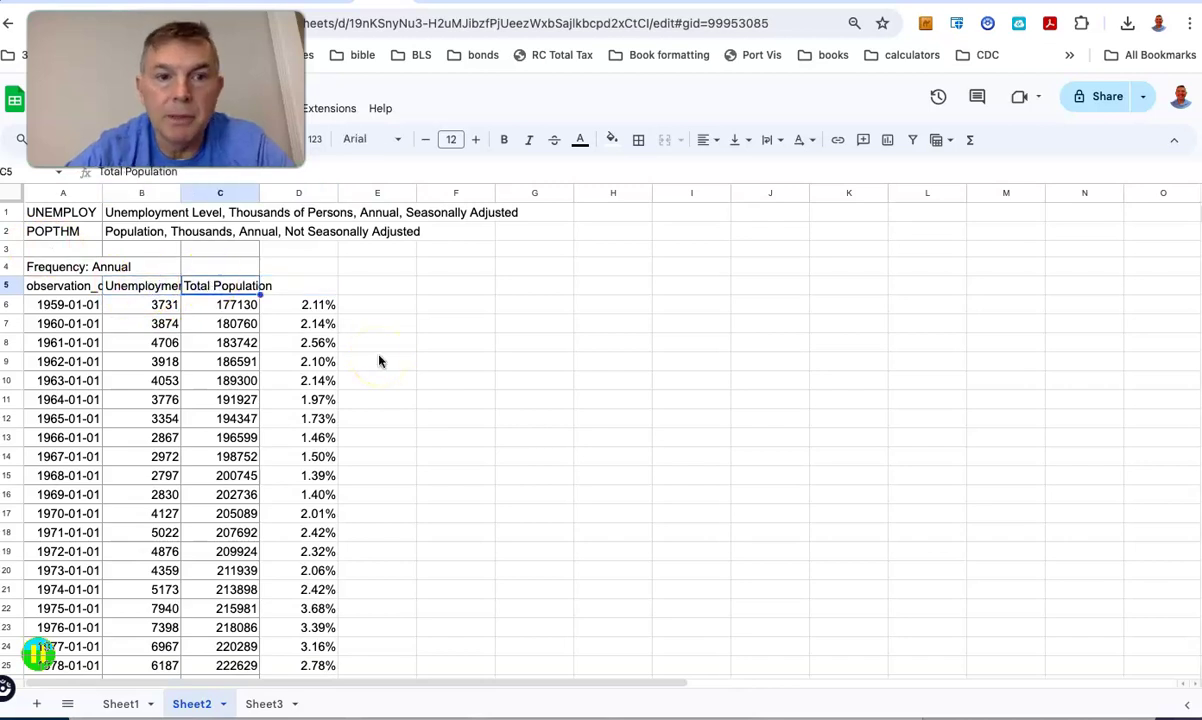
scroll(379, 361, "down", 15)
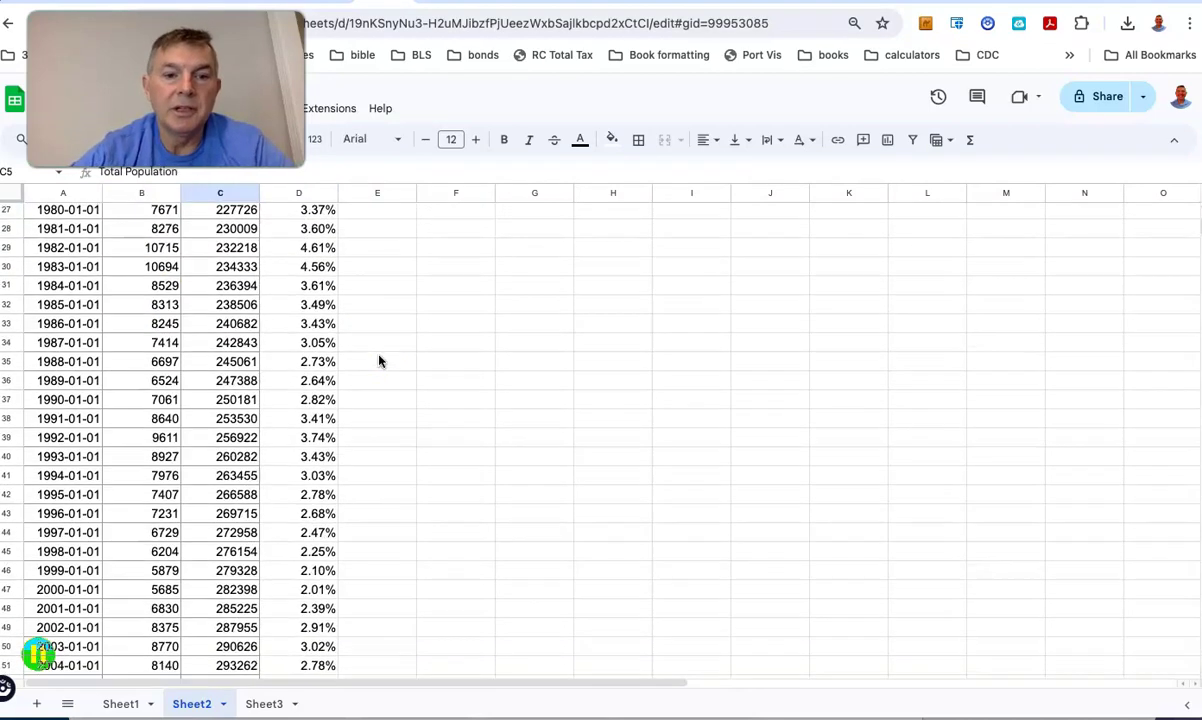
scroll(380, 358, "up", 1)
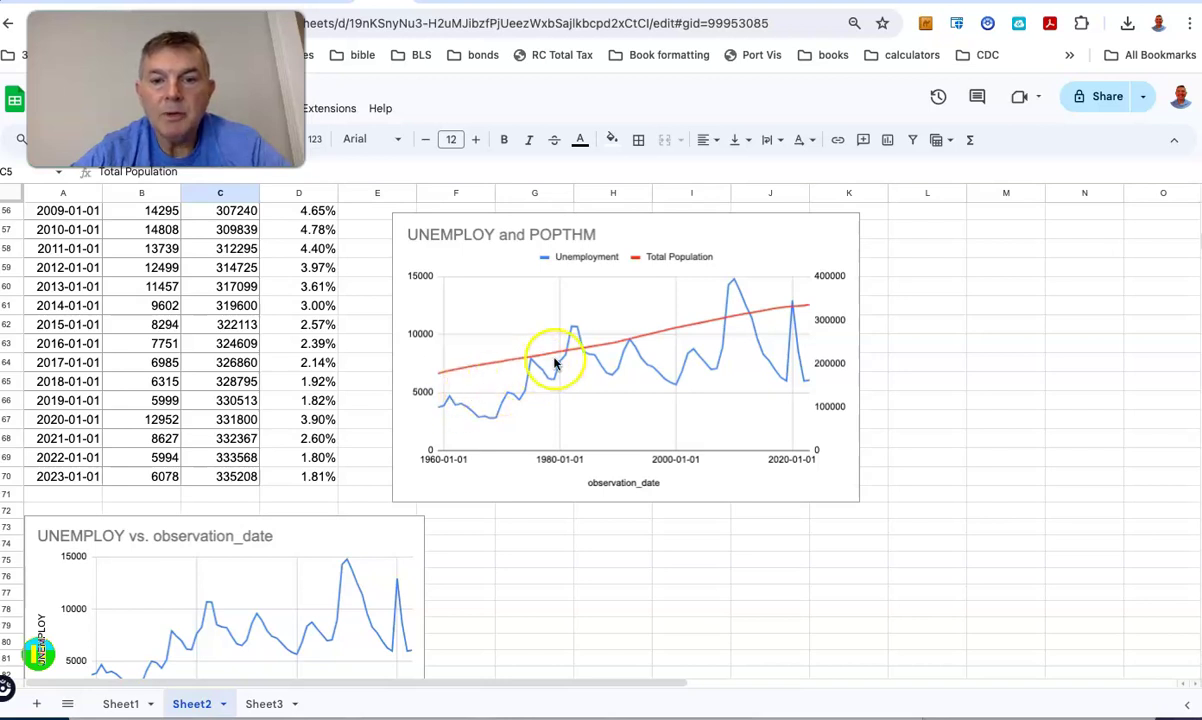
Inspect the 1983 unemployment and total population points on the UNEMPLOY and POPTHM chart, and view the unemployment chart below it
left_click(574, 327)
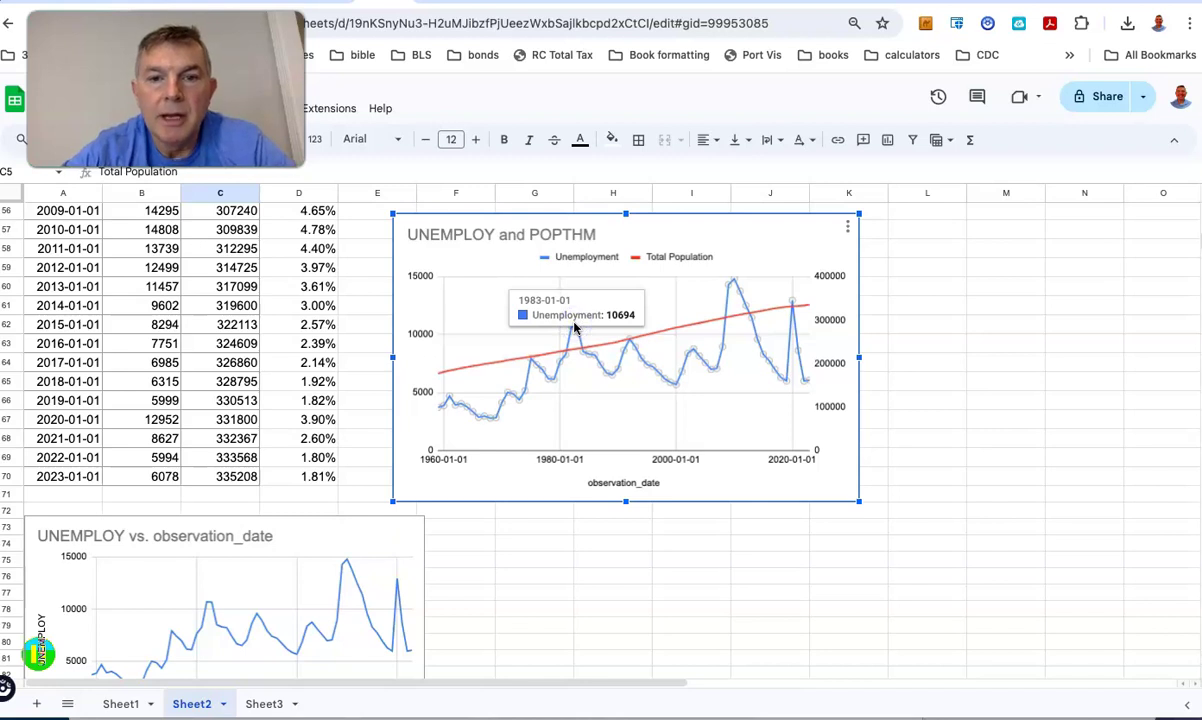
left_click(575, 346)
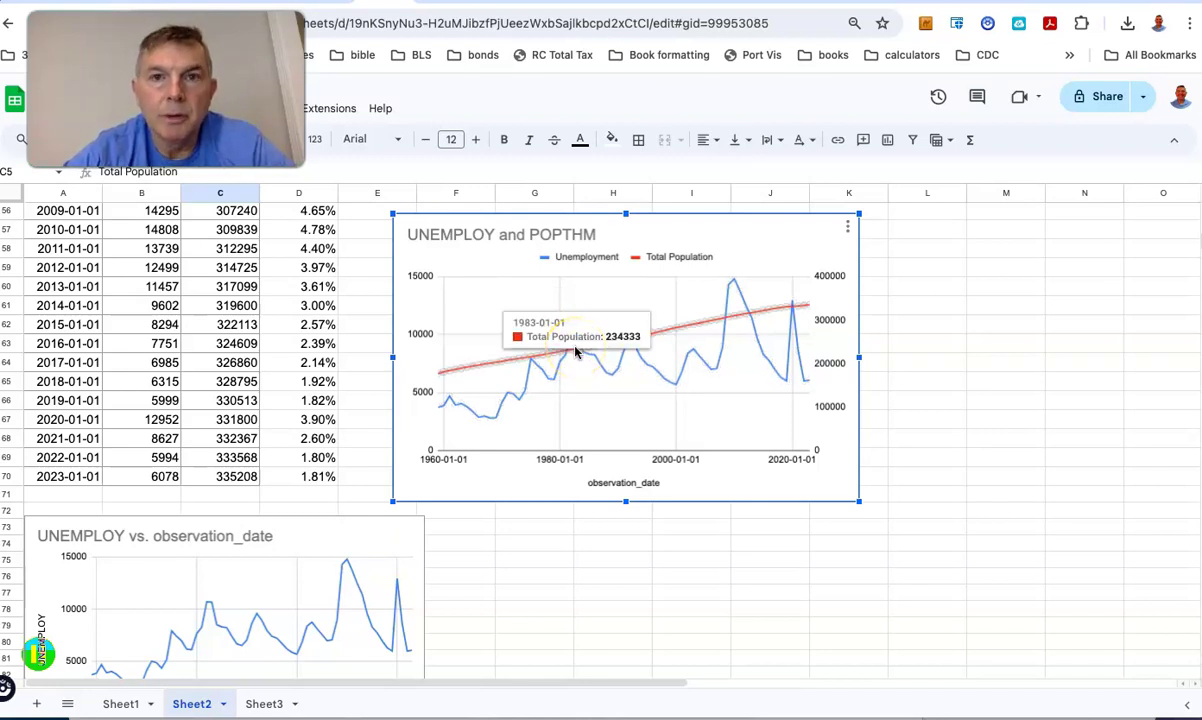
scroll(555, 537, "down", 3)
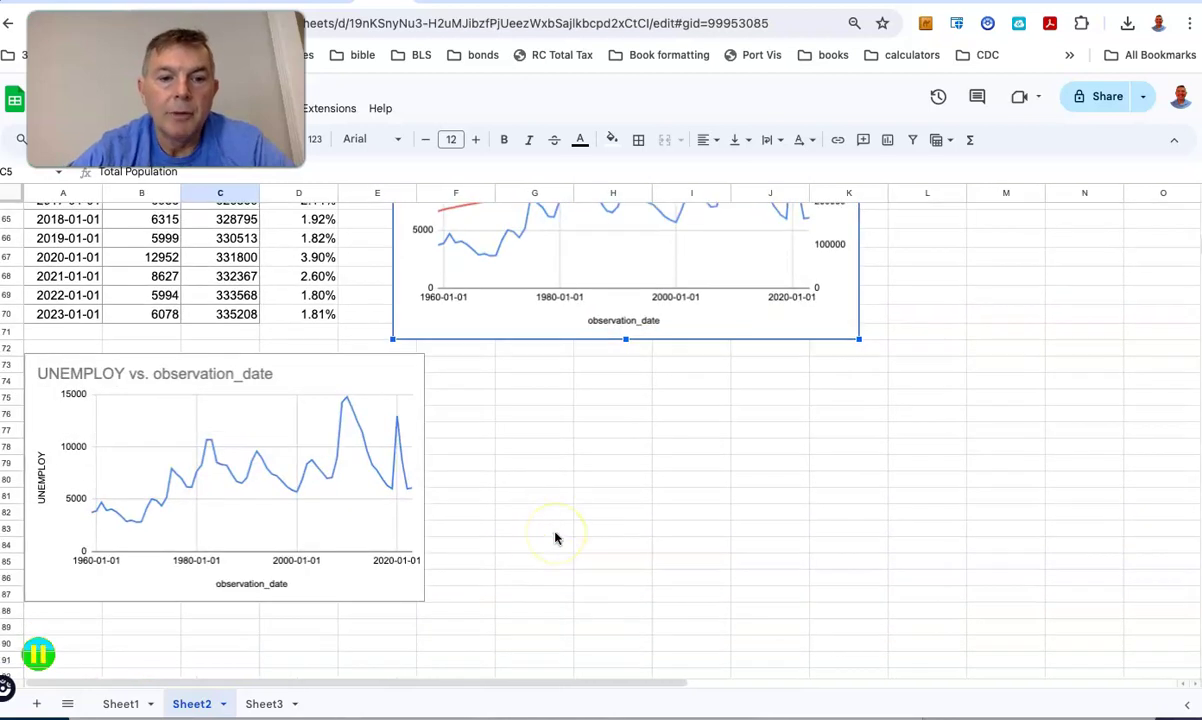
Examine unemployment as a share of total population in column D for 1970, 1977 and 1982
scroll(569, 440, "up", 11)
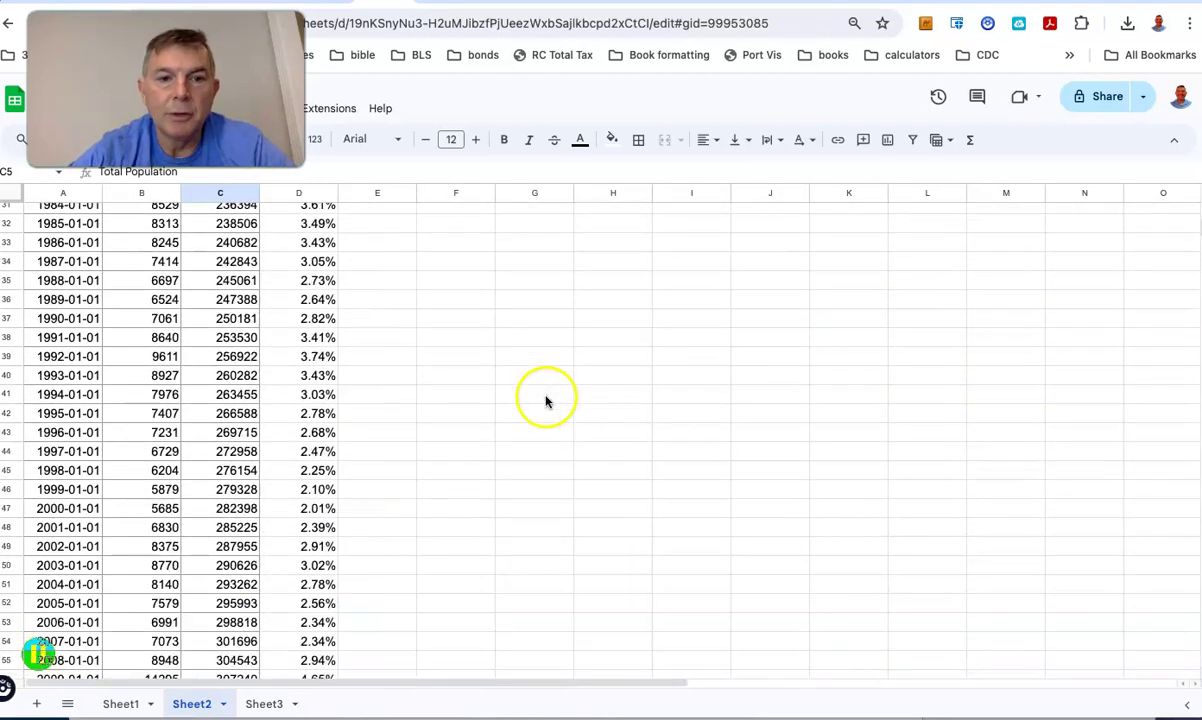
scroll(349, 330, "up", 8)
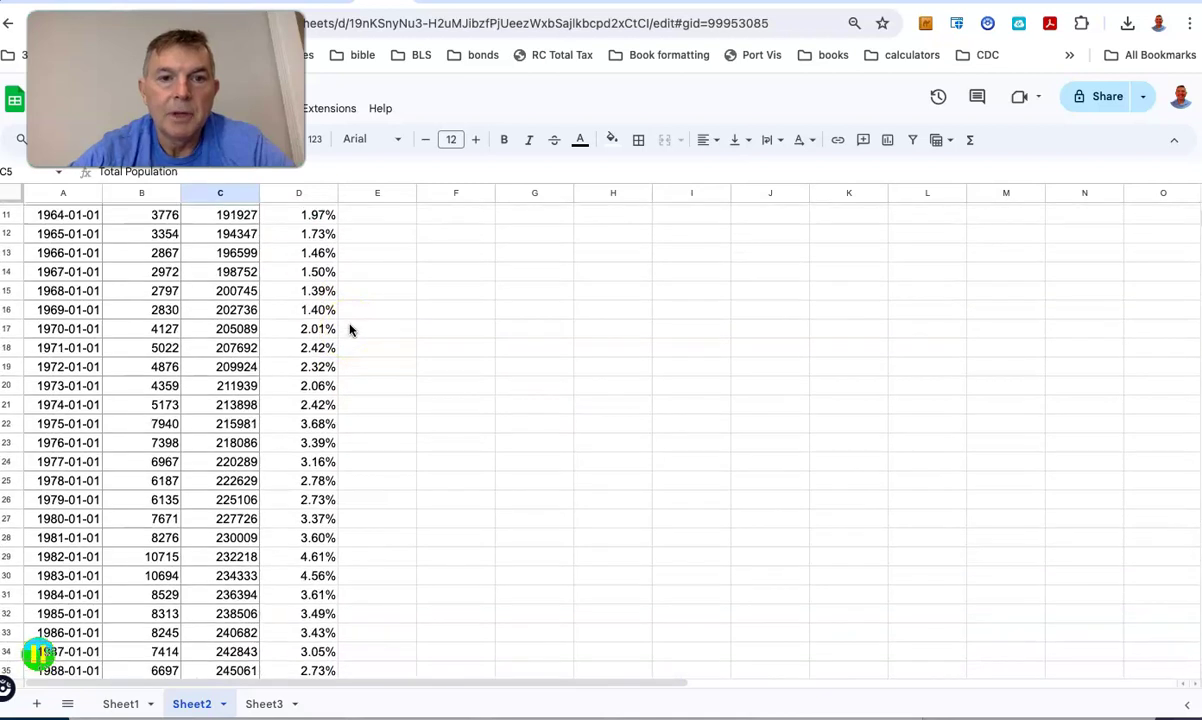
scroll(305, 484, "down", 1)
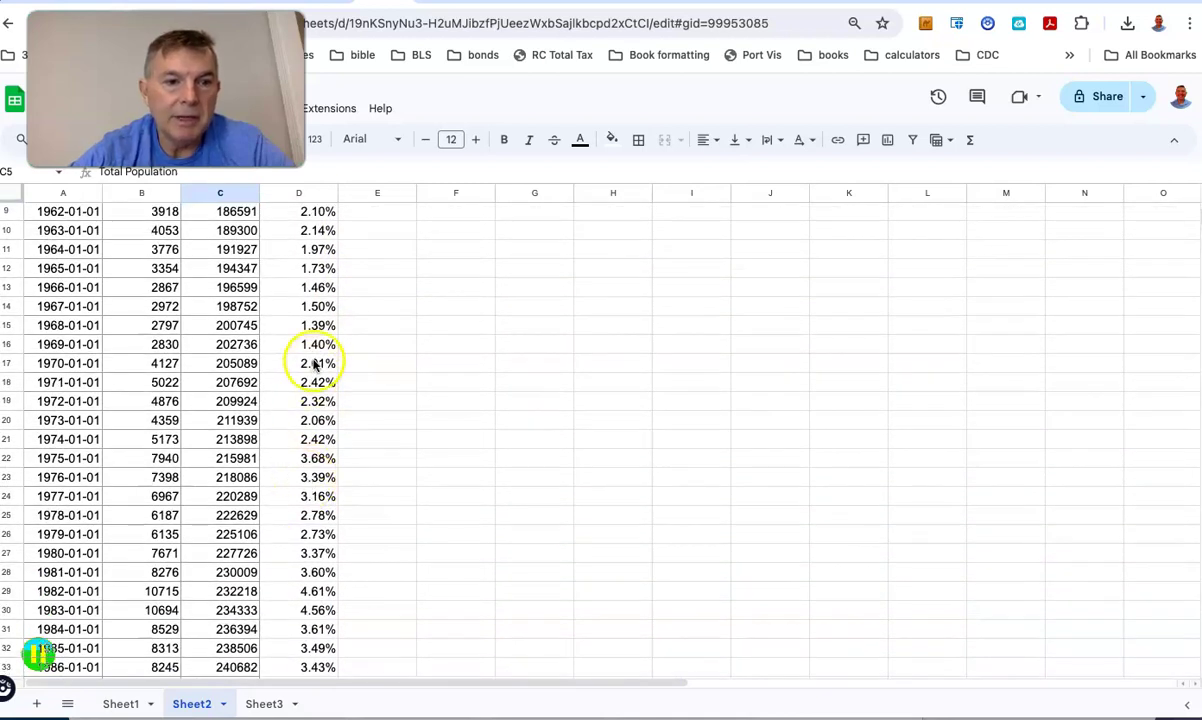
left_click(313, 363)
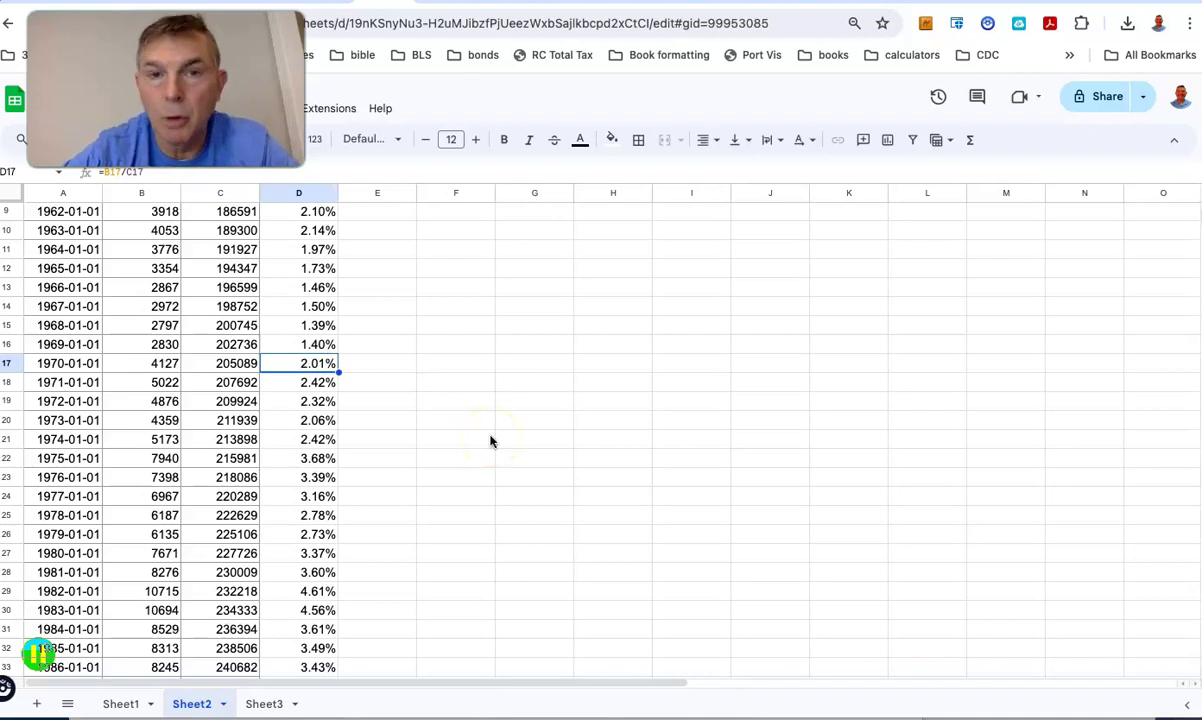
scroll(490, 440, "down", 1)
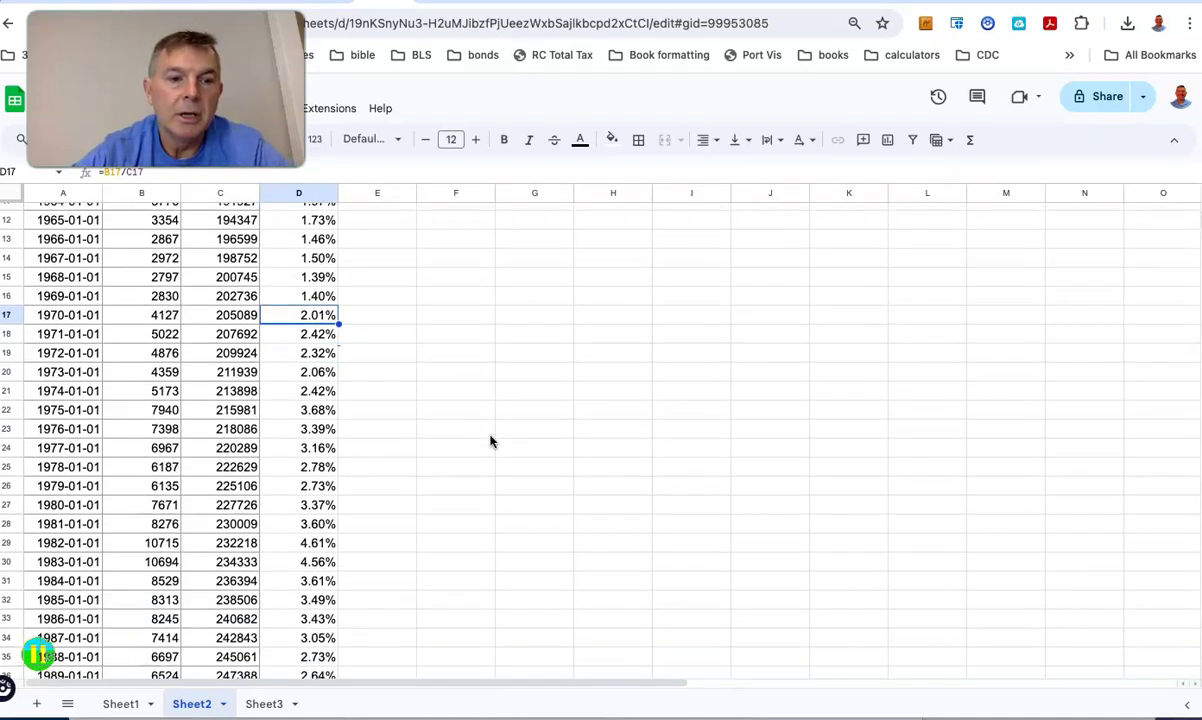
left_click(320, 450)
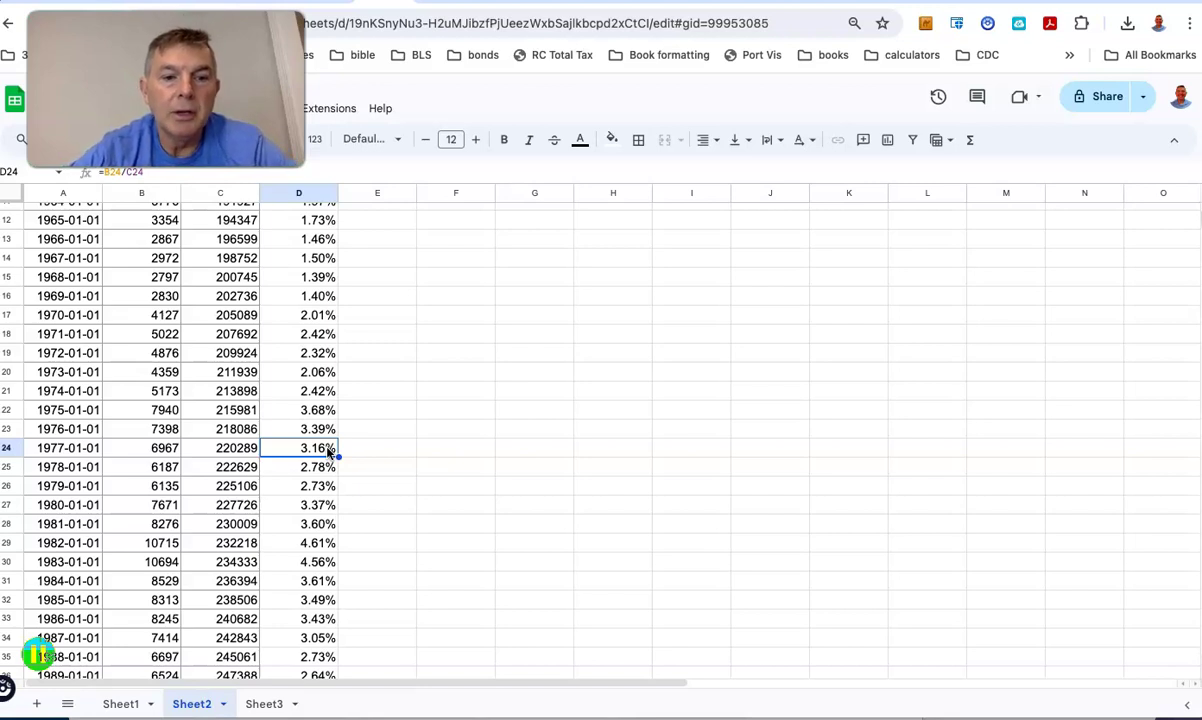
scroll(297, 510, "down", 2)
left_click(318, 494)
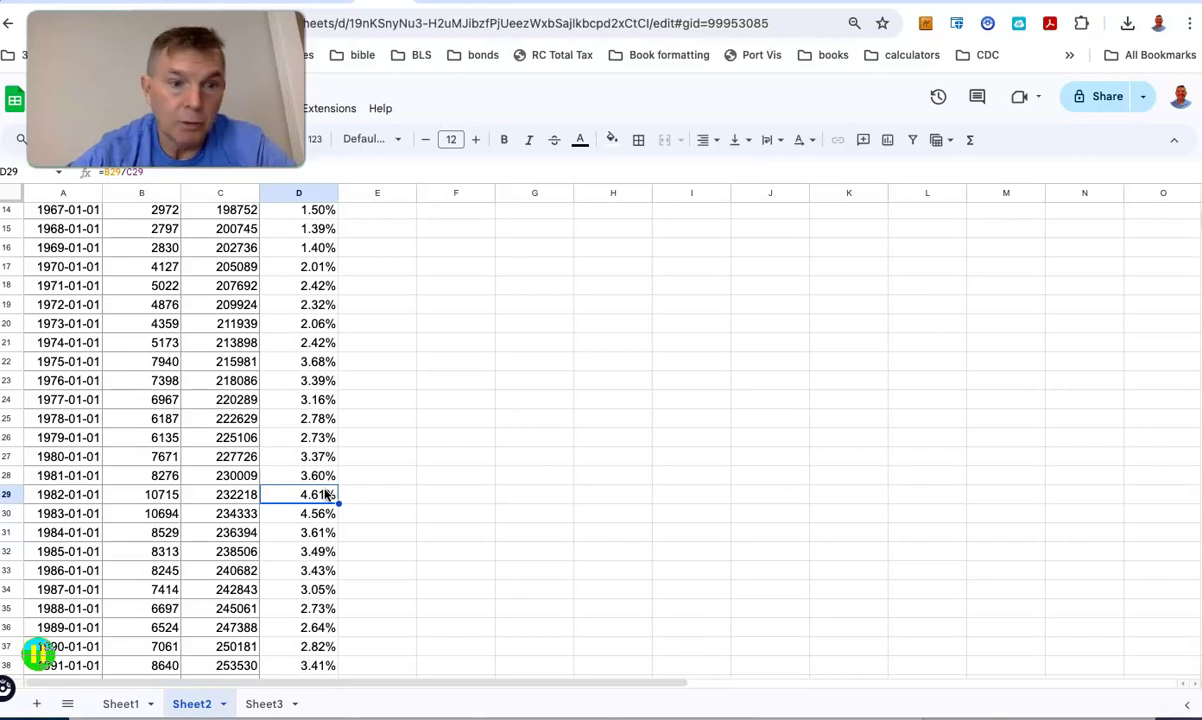
Examine the unemployment share of population in column D for 2009 and 2011, and on through the 2023 row
scroll(320, 560, "down", 5)
scroll(325, 543, "down", 5)
left_click(318, 497)
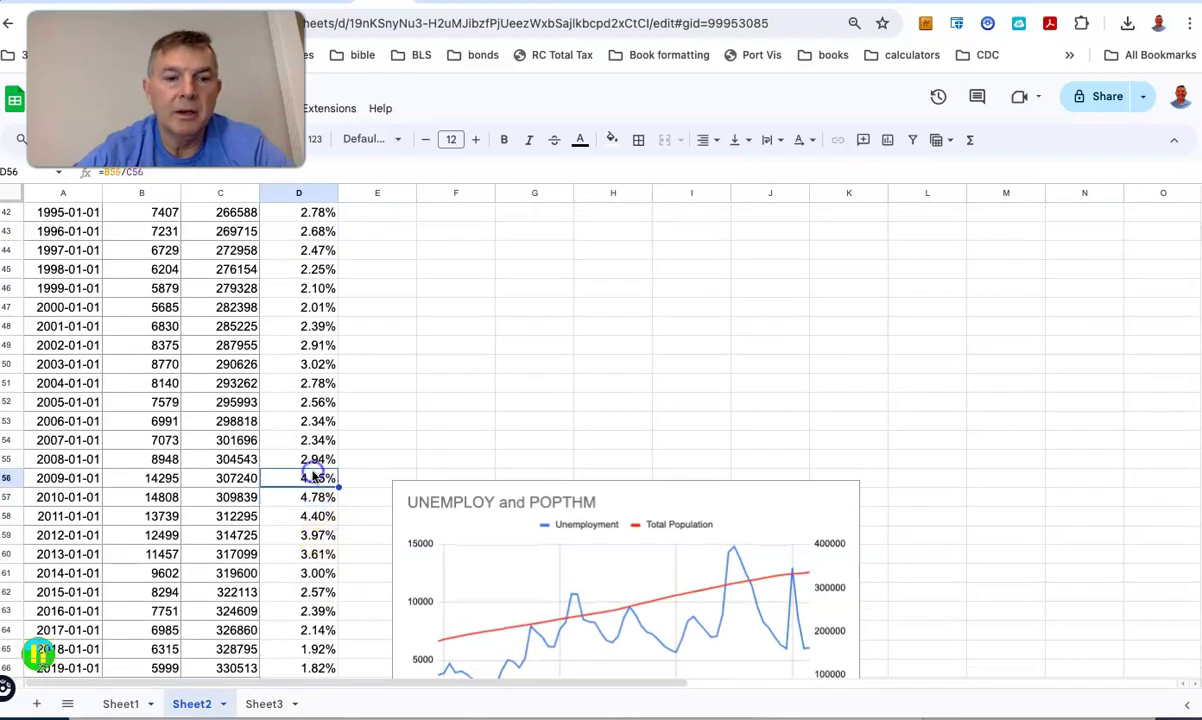
left_click(312, 518)
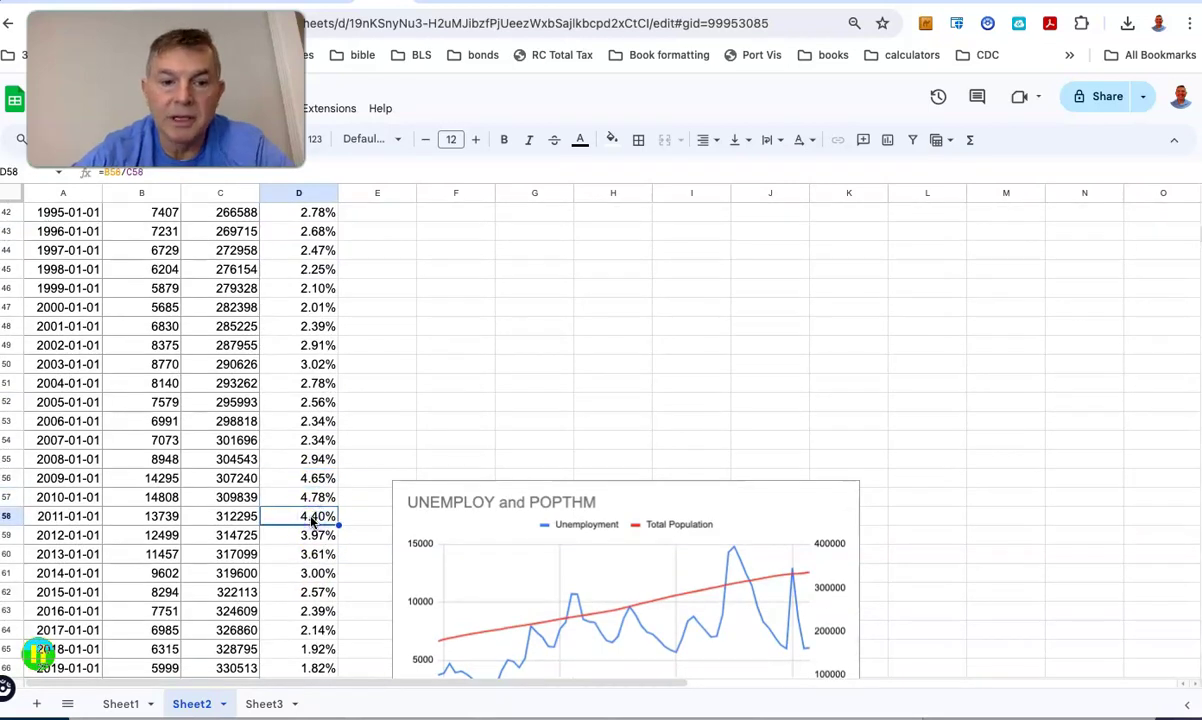
scroll(312, 510, "down", 4)
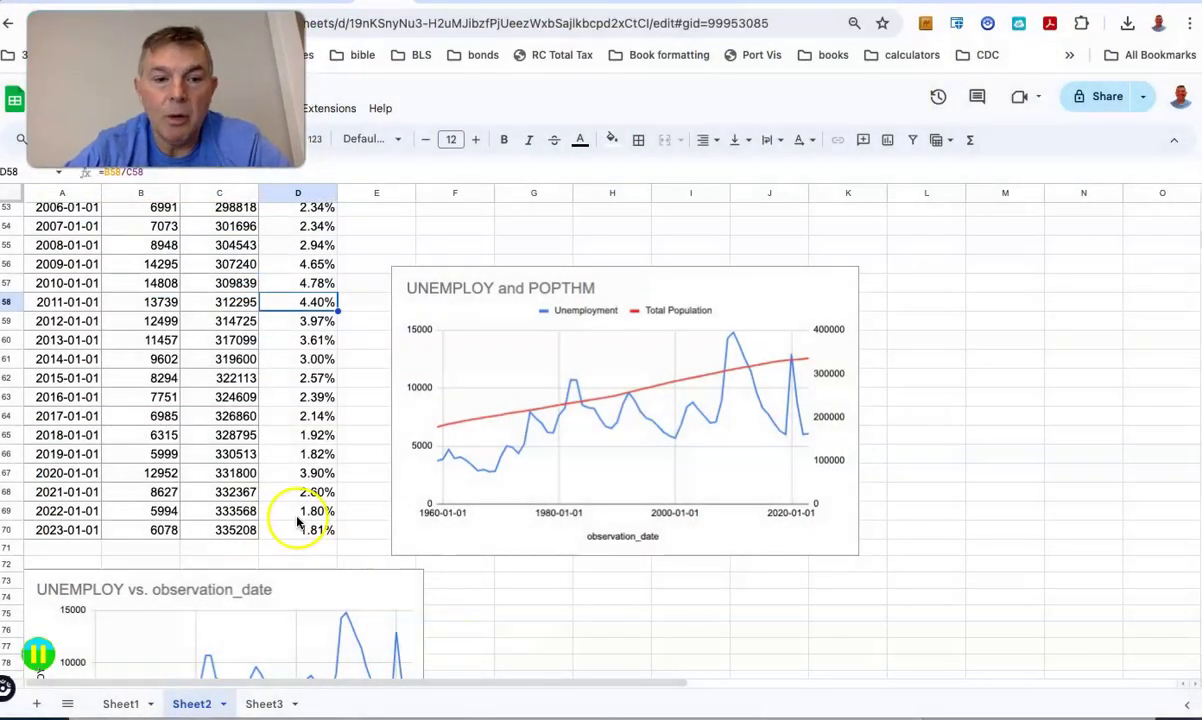
Compare the 2023 unemployment share of total population with the 2011 share in column D
left_click(310, 528)
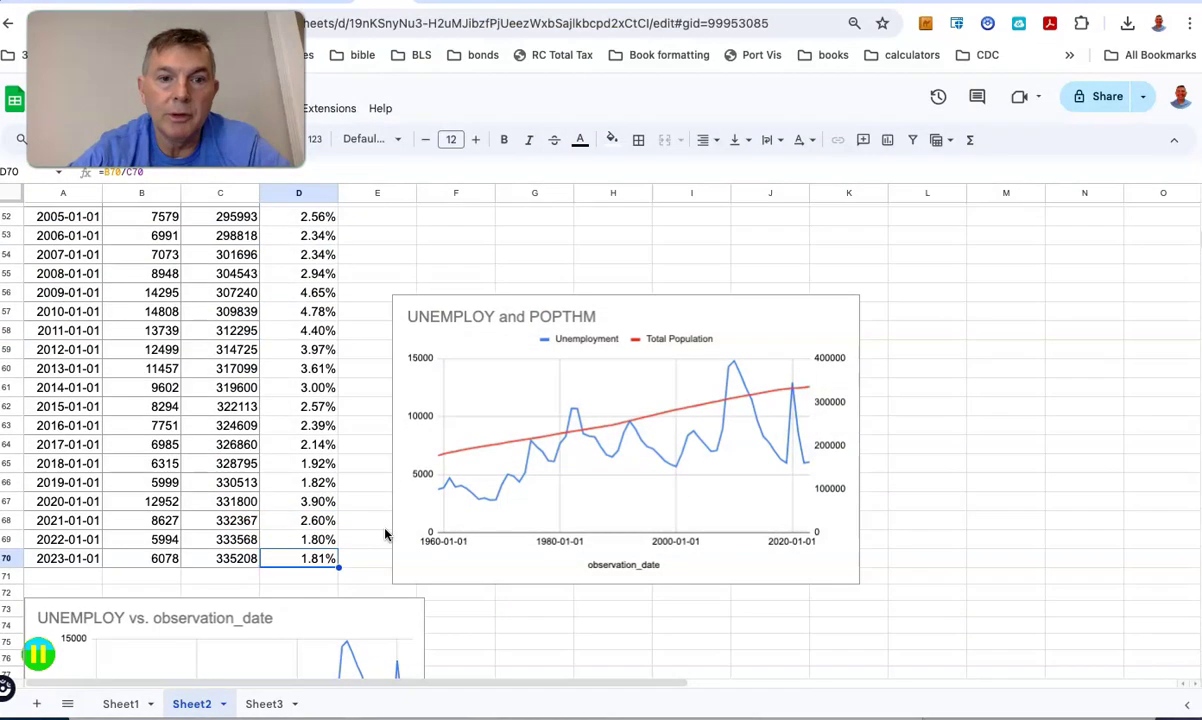
left_click(303, 330)
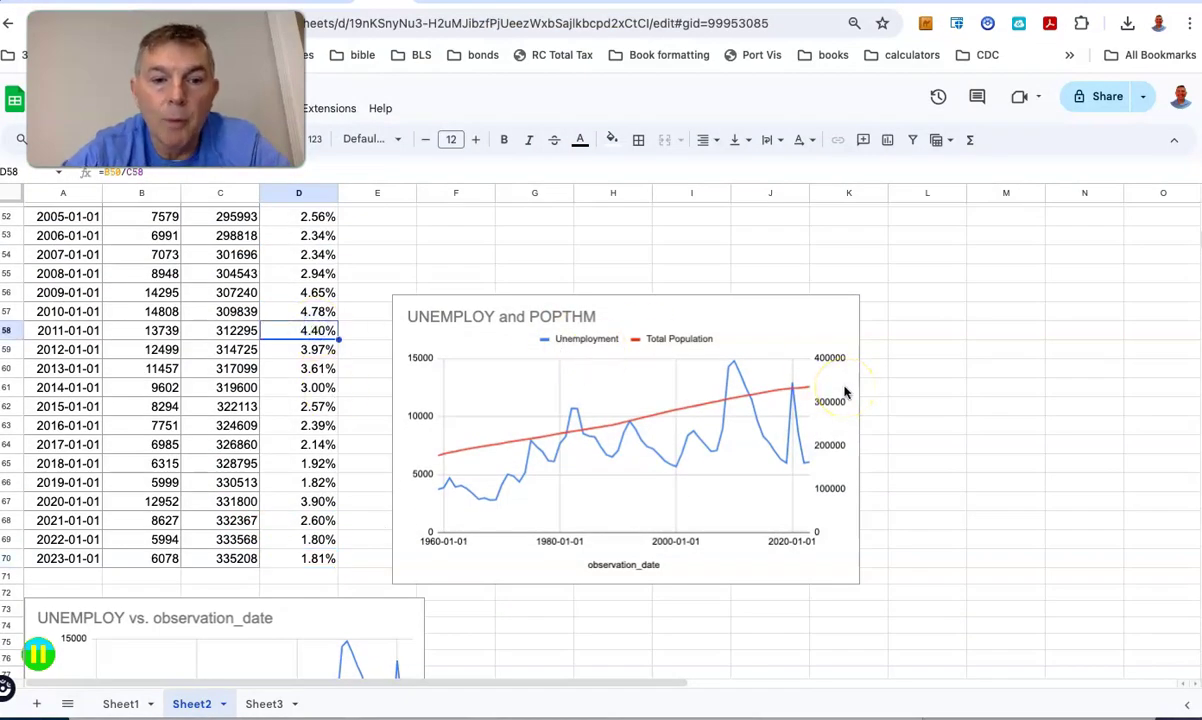
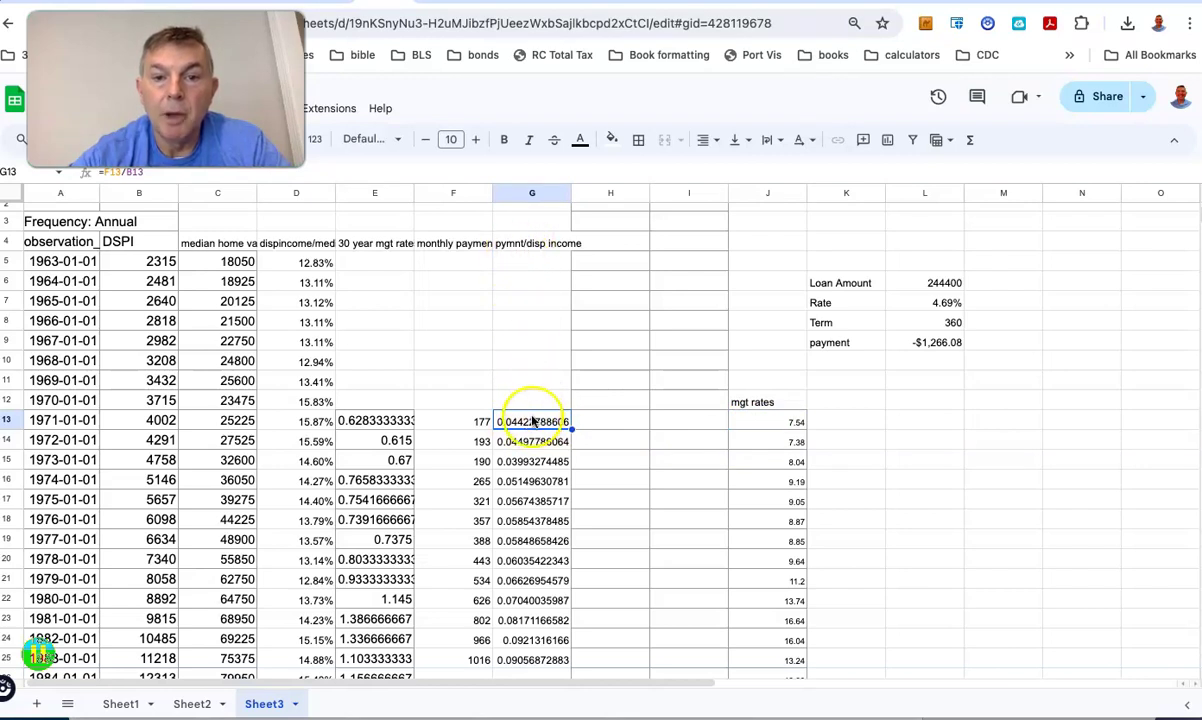
Examine Sheet3's 1971 monthly payment, median home value, mortgage rate, DSPI and payment-to-disposable-income ratio
left_click(474, 421)
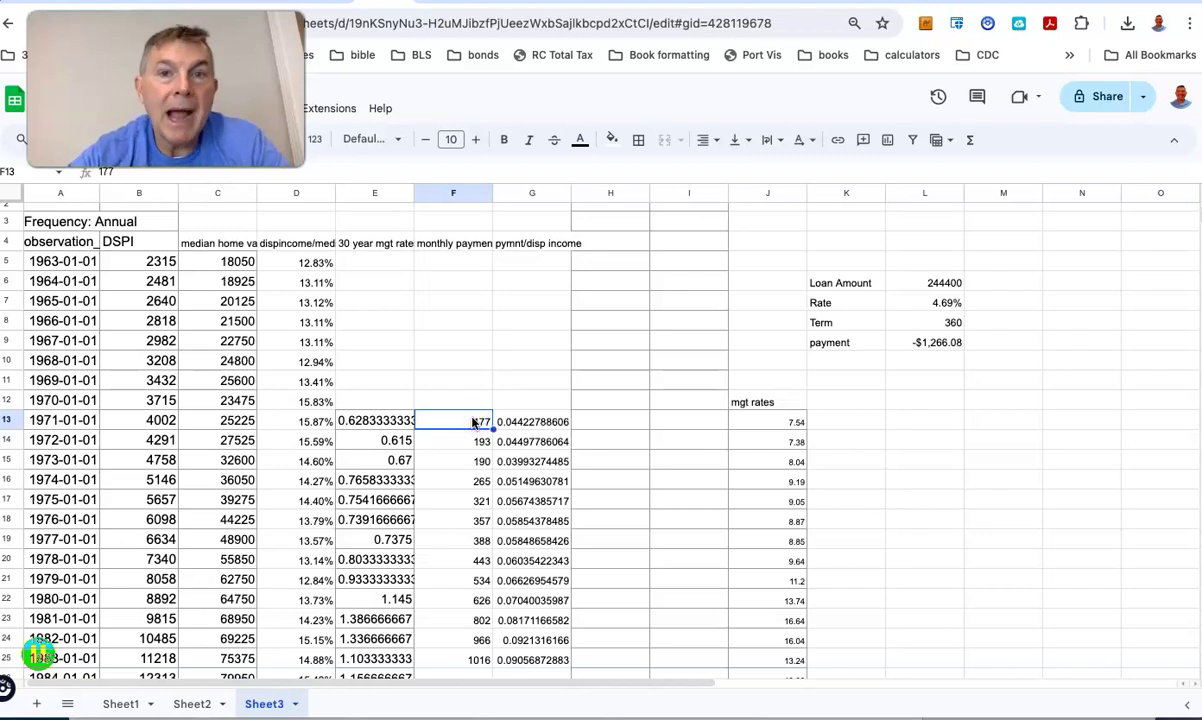
left_click(229, 421)
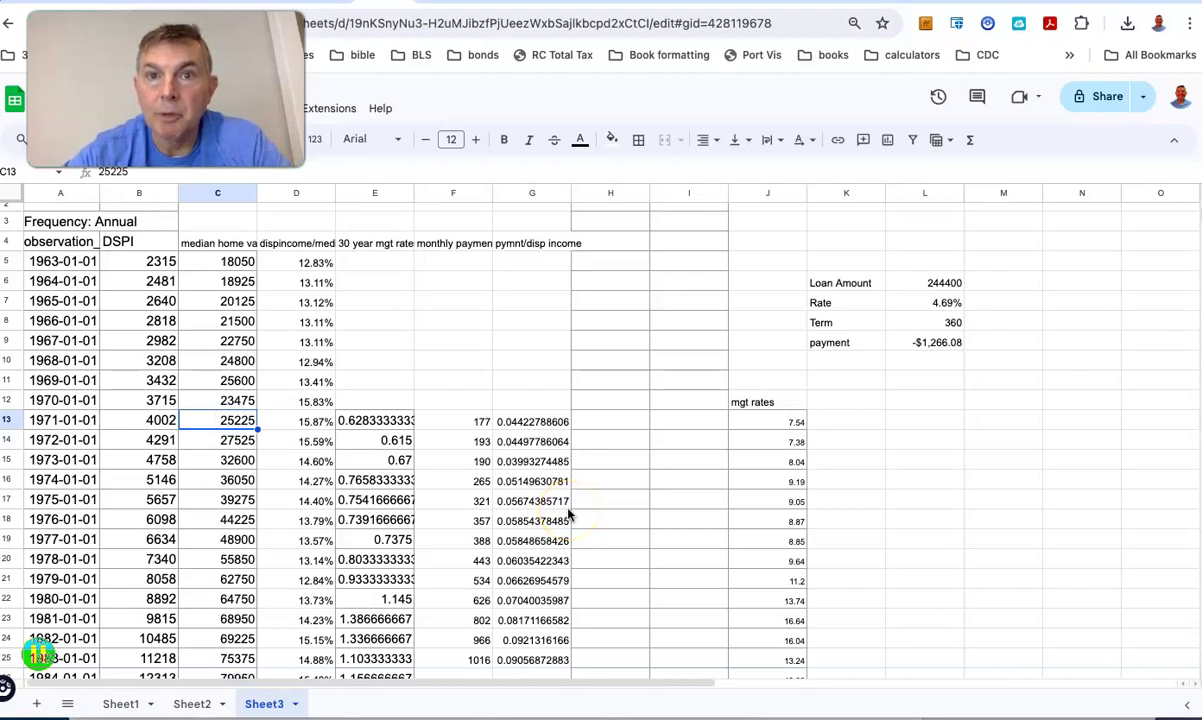
left_click(787, 422)
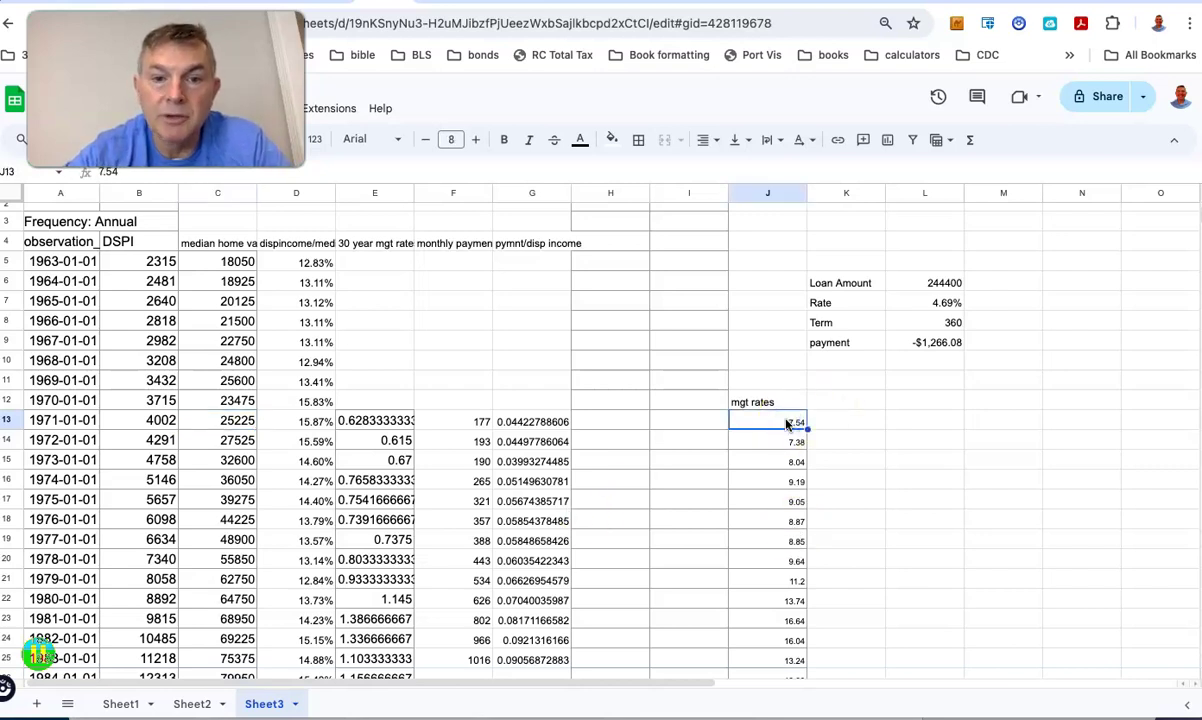
left_click(465, 422)
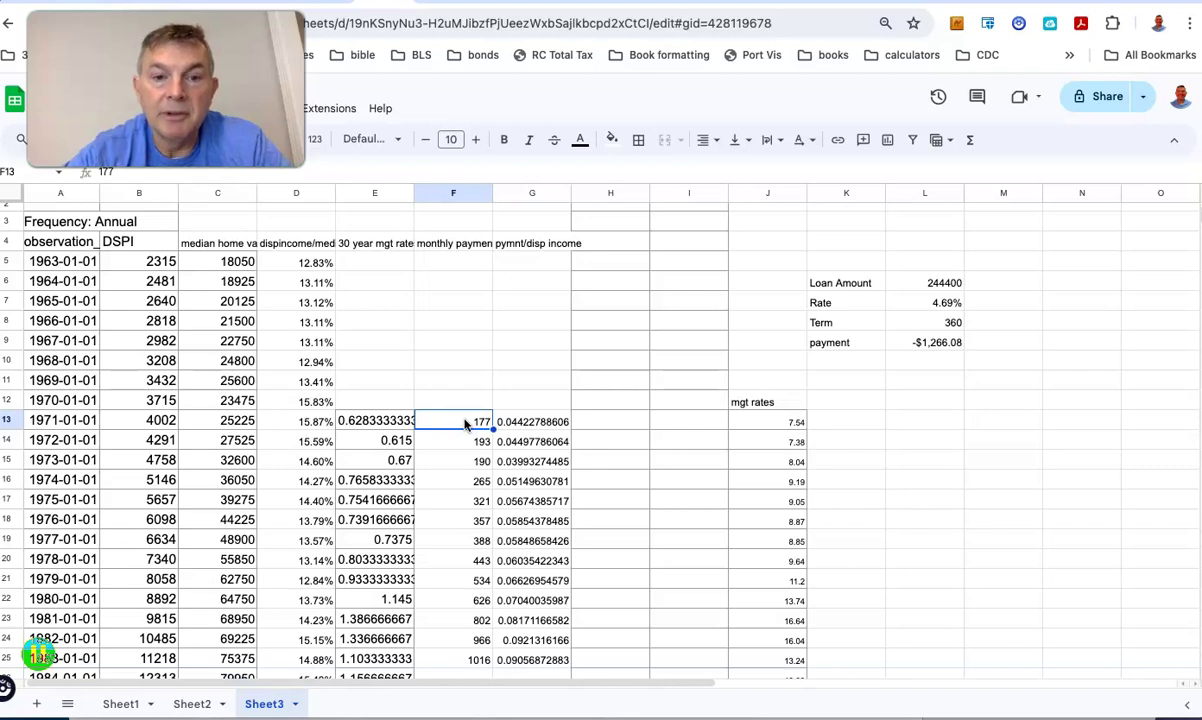
left_click(156, 421)
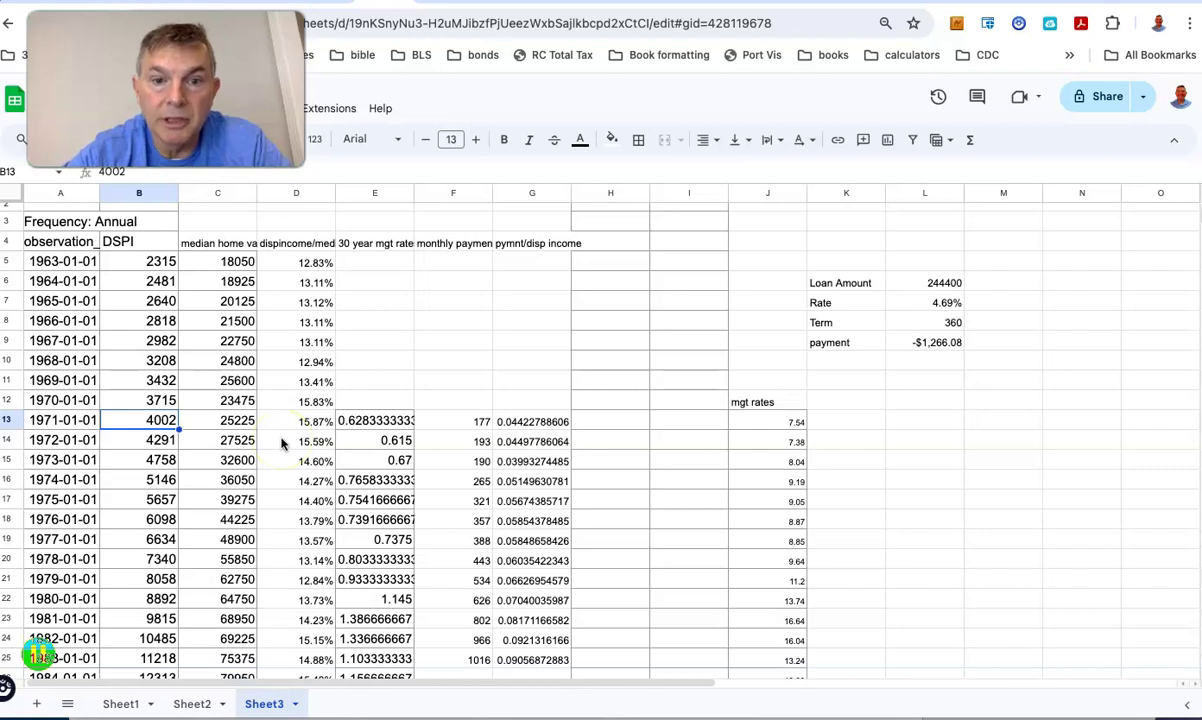
left_click(533, 421)
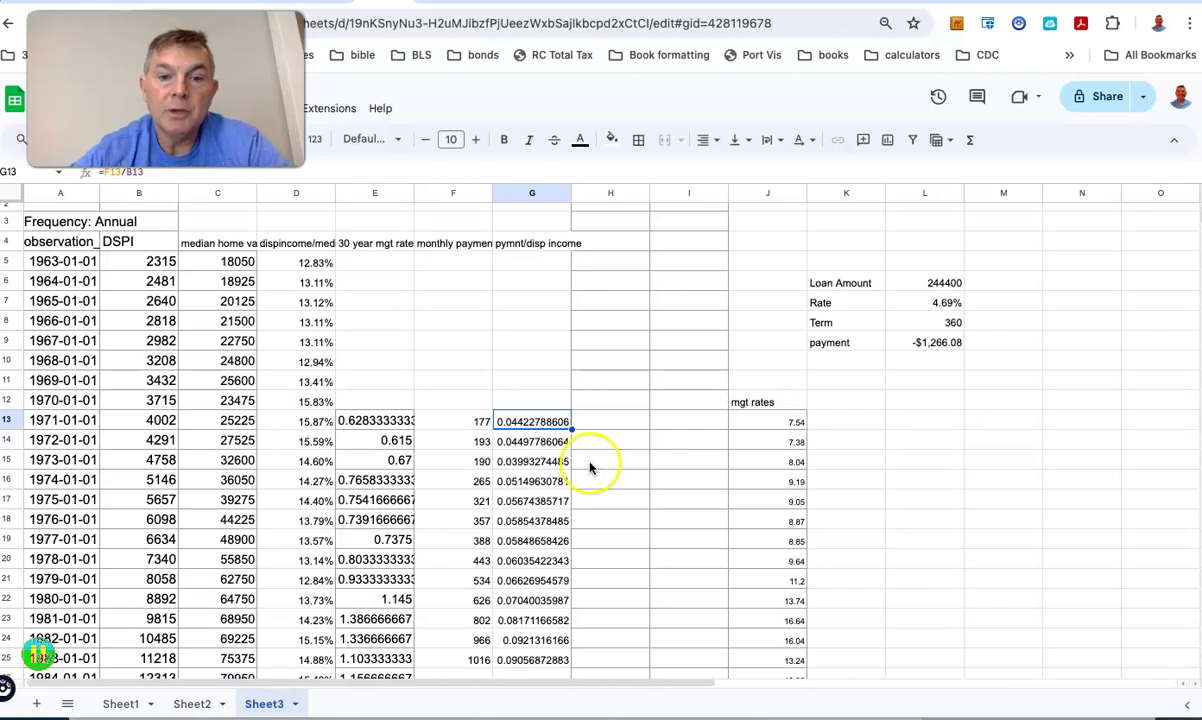
Examine the 1980 payment-to-disposable-income ratio alongside that year's mortgage rate and income-to-median-home-value percentage
scroll(590, 465, "down", 1)
left_click(522, 549)
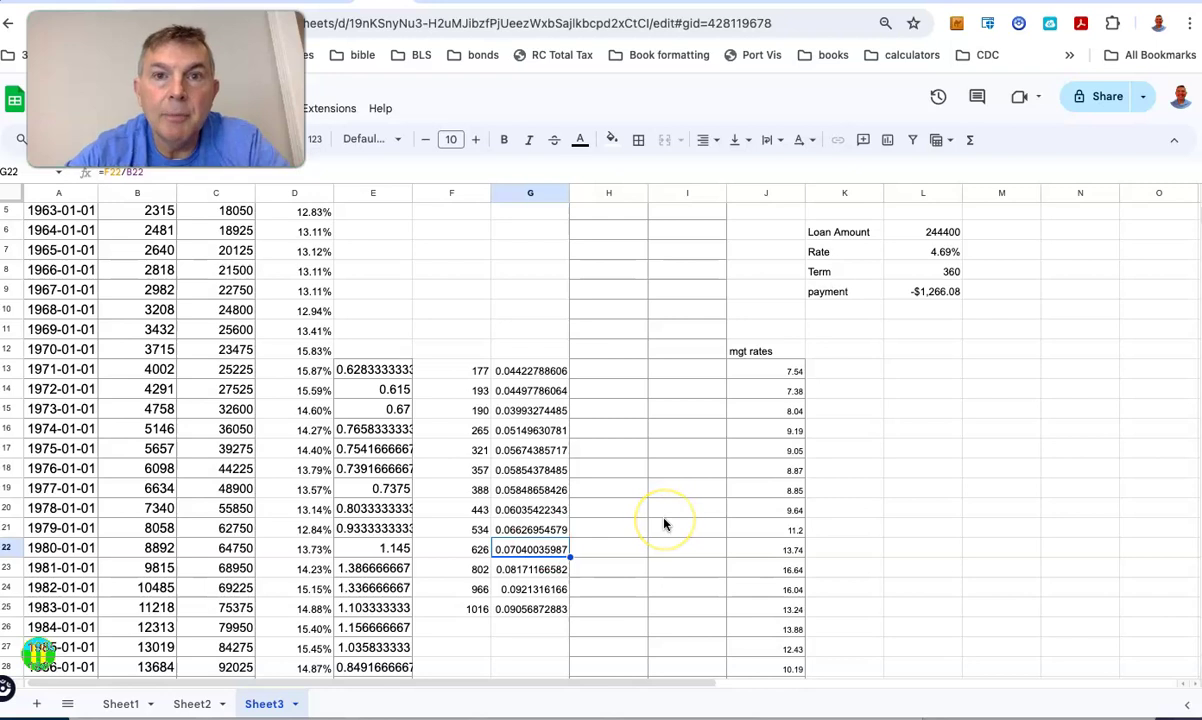
left_click(790, 551)
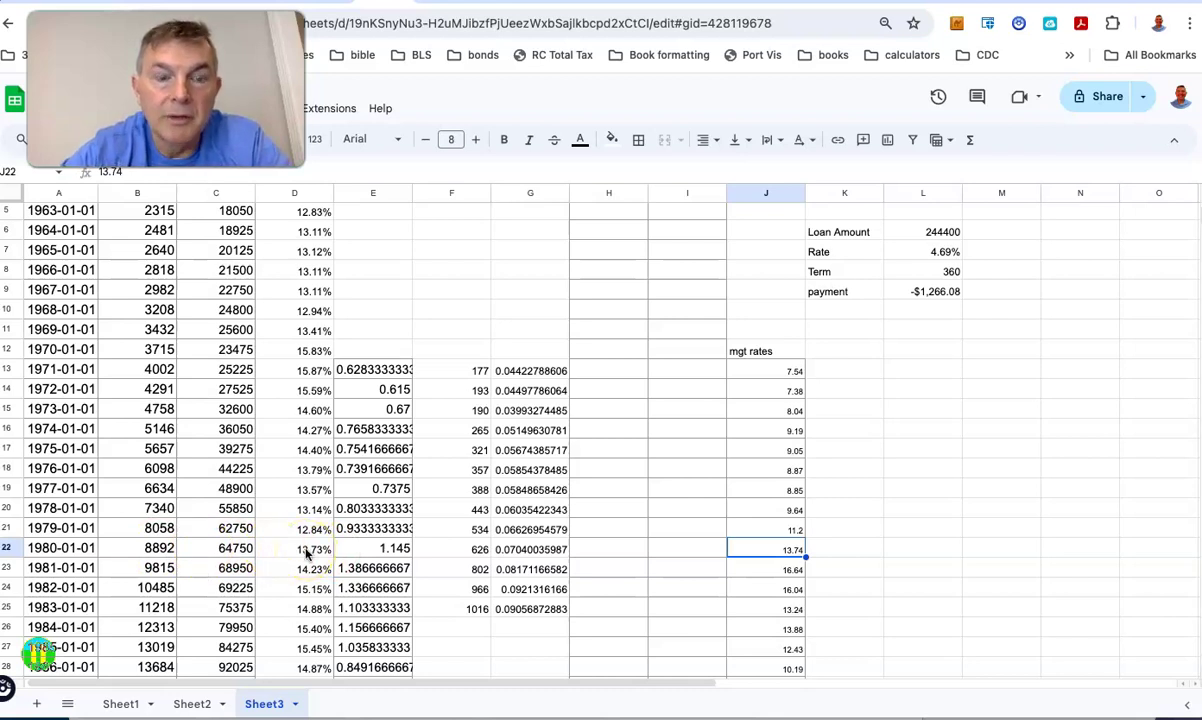
left_click(307, 550)
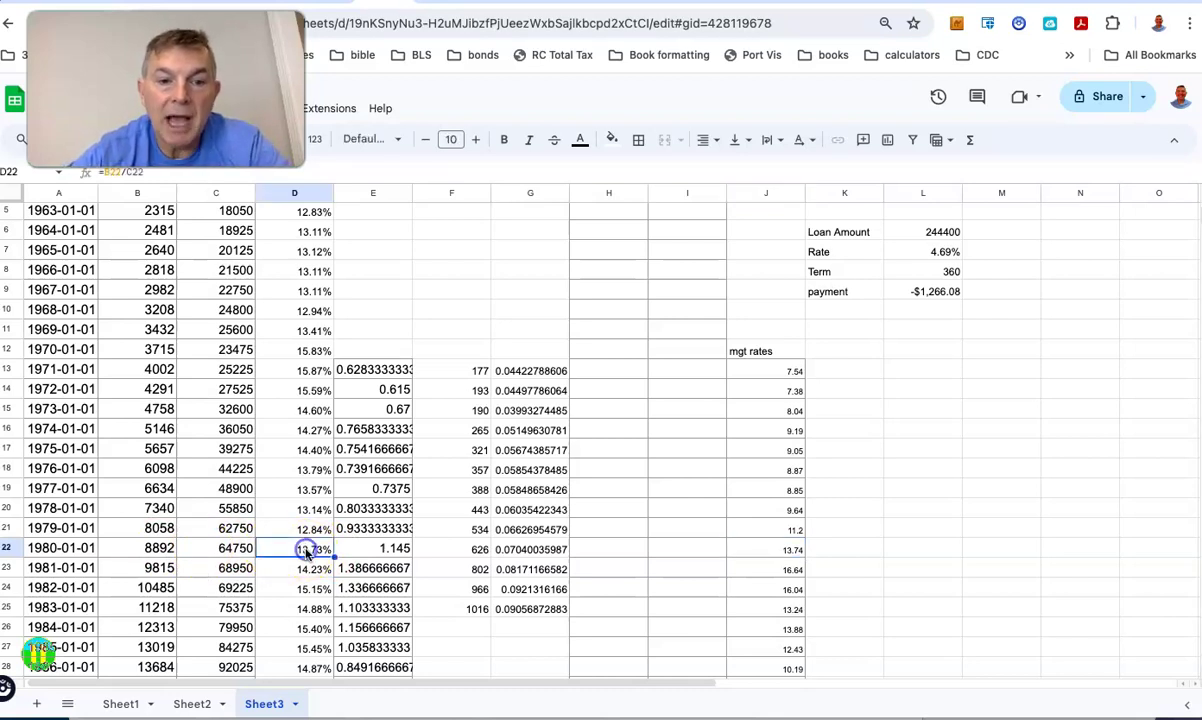
left_click(518, 550)
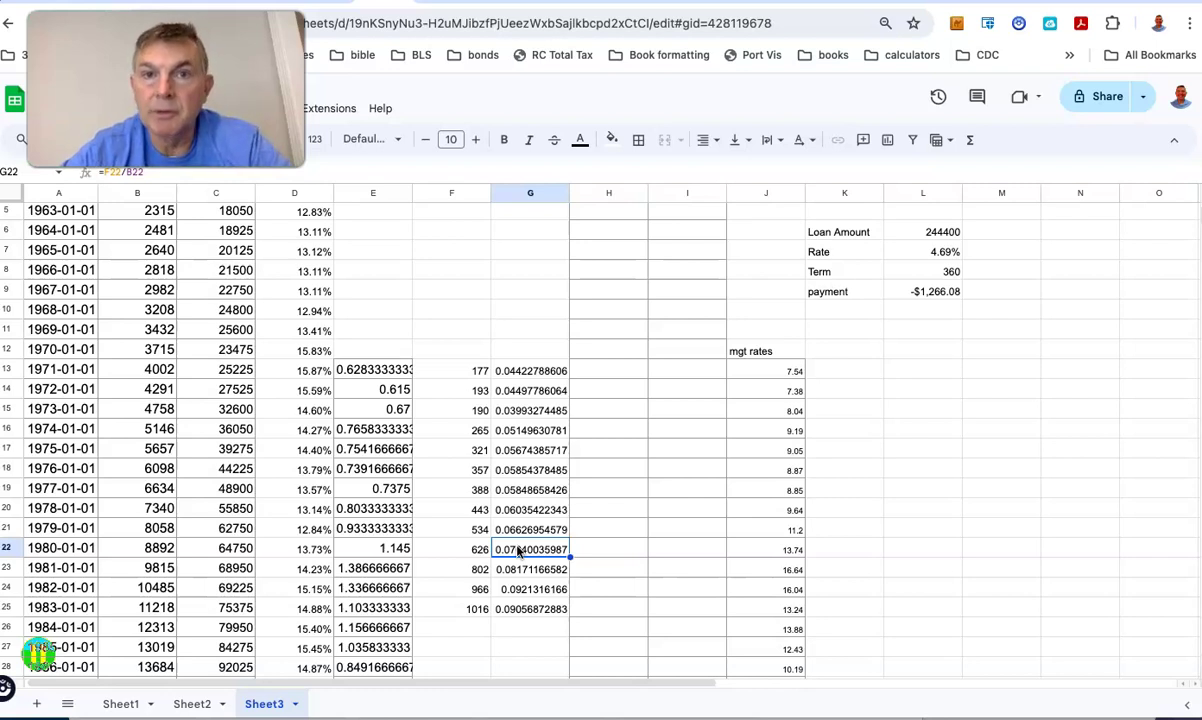
left_click(784, 549)
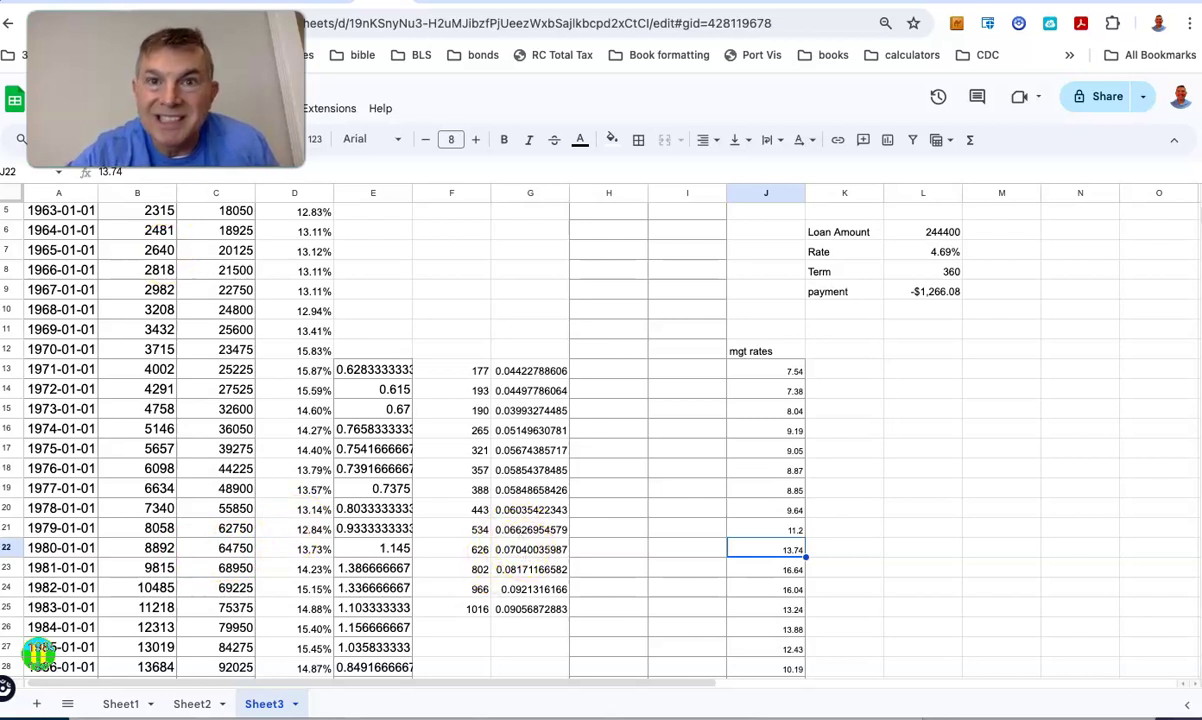
left_click(522, 550)
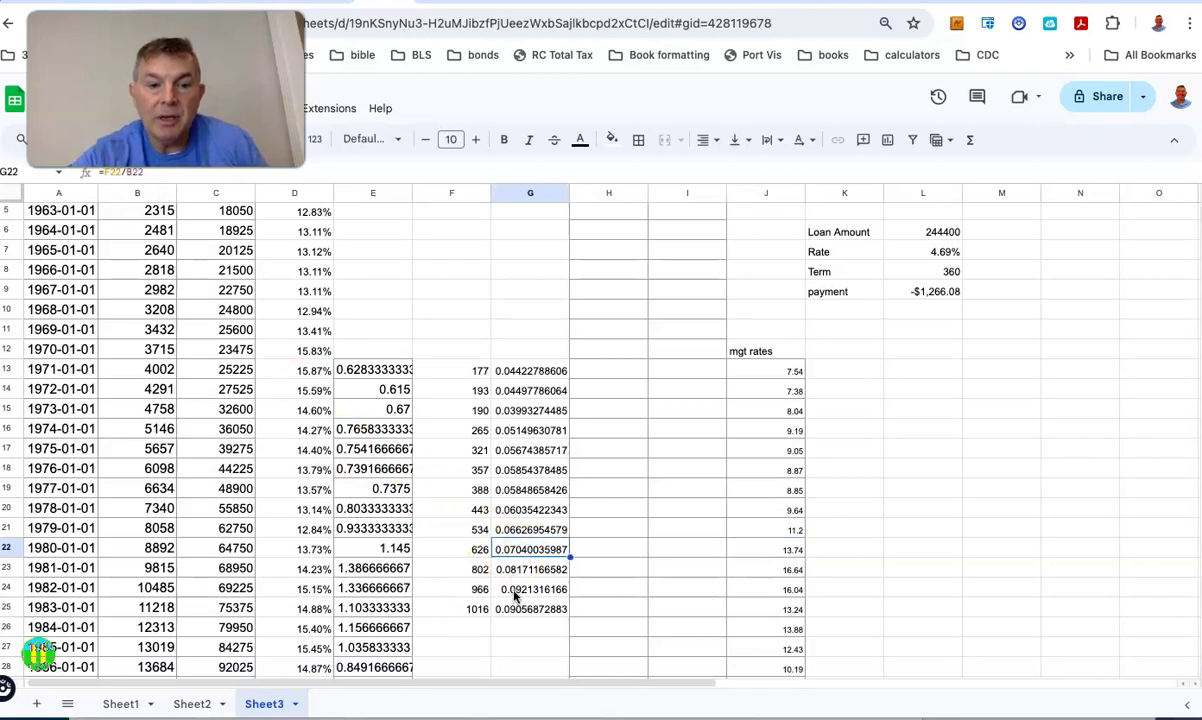
Examine the 1982 payment-to-income ratio together with that year's mortgage rate, monthly payment and DSPI
left_click(514, 593)
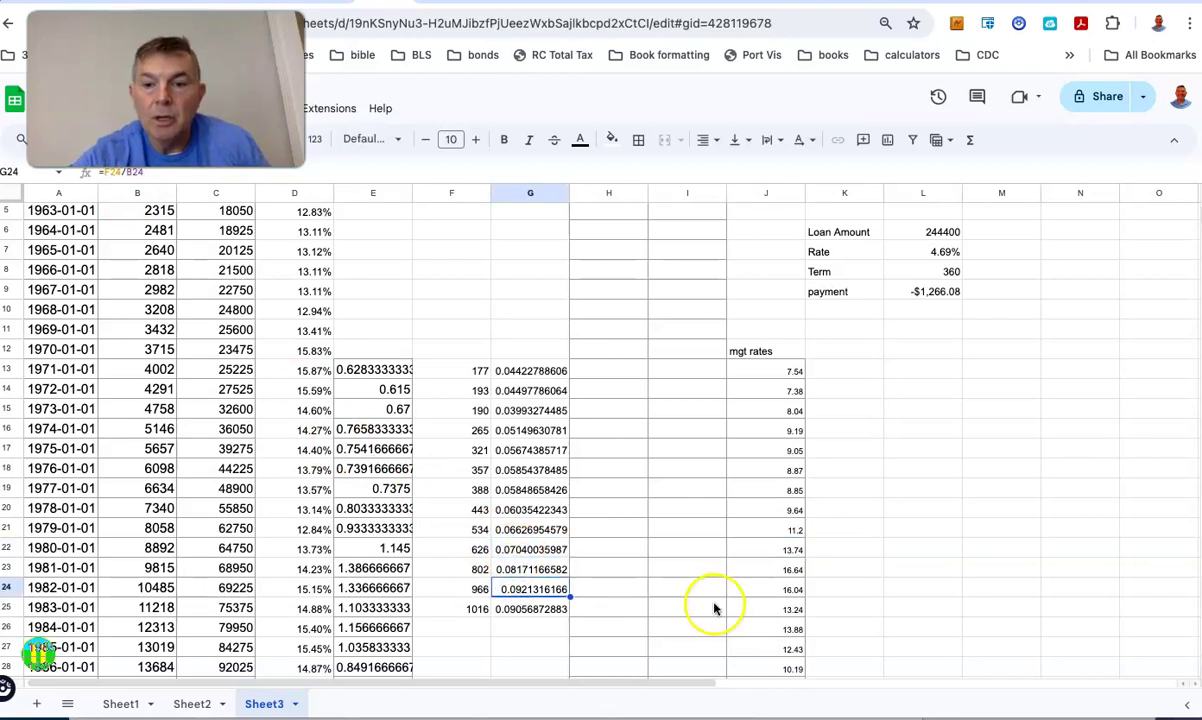
left_click(770, 591)
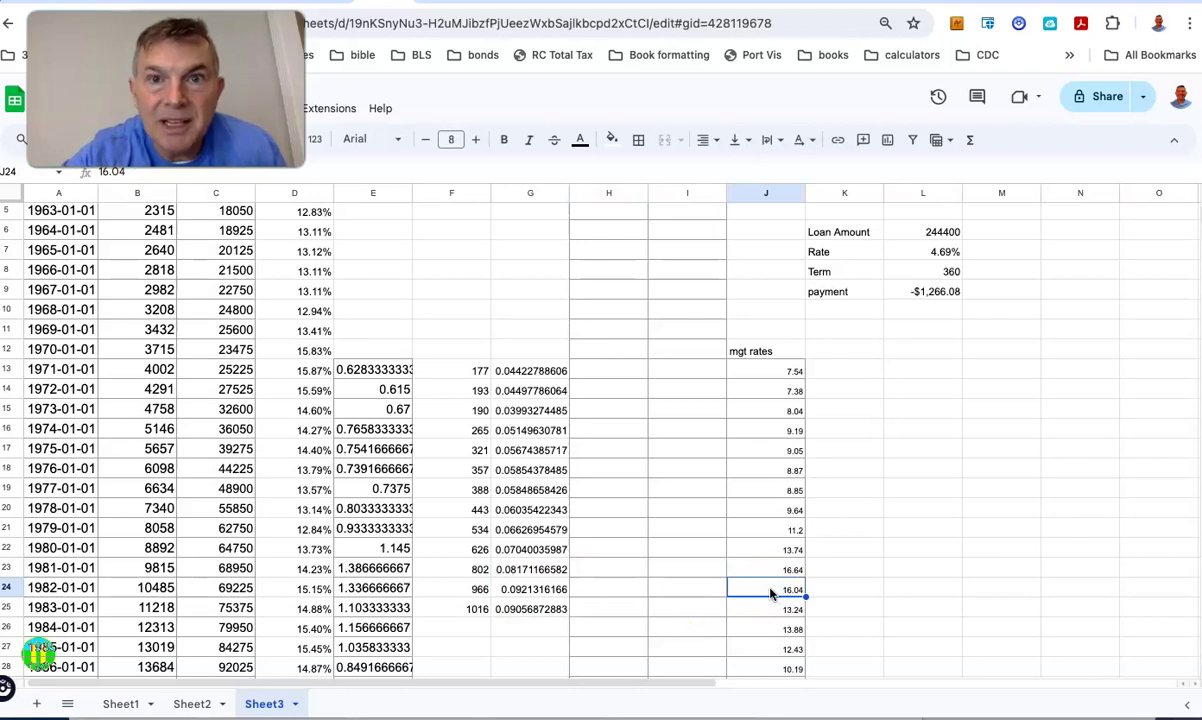
left_click(504, 593)
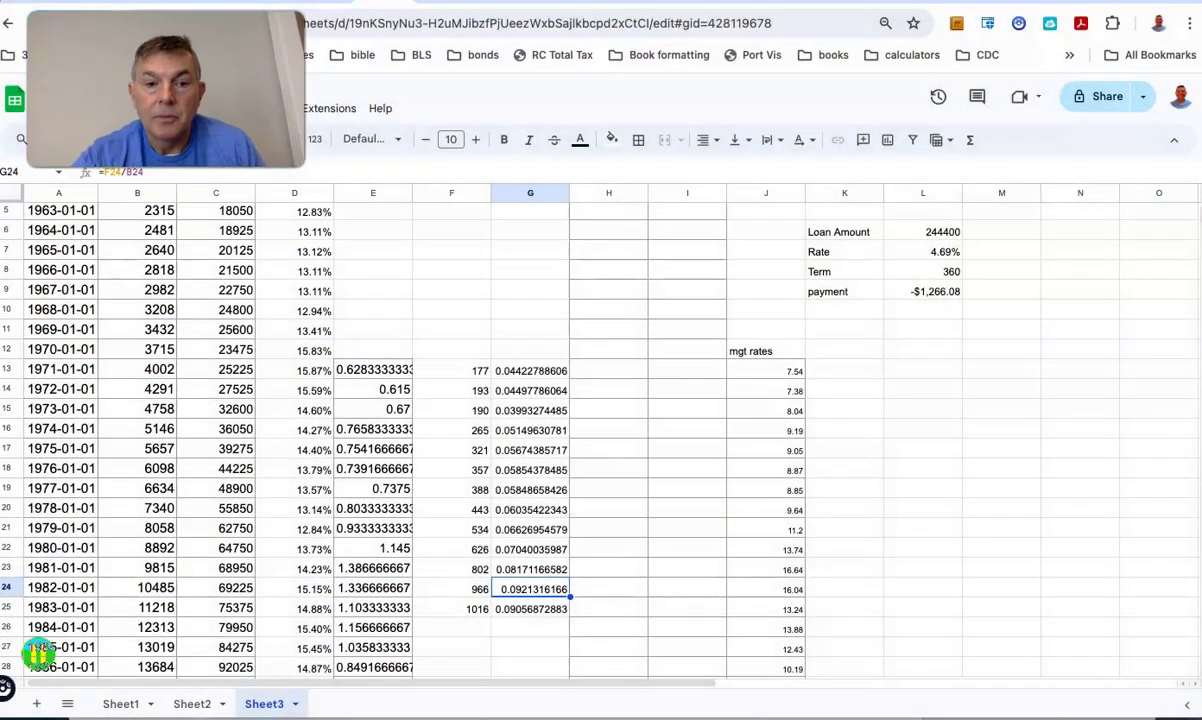
left_click(474, 590)
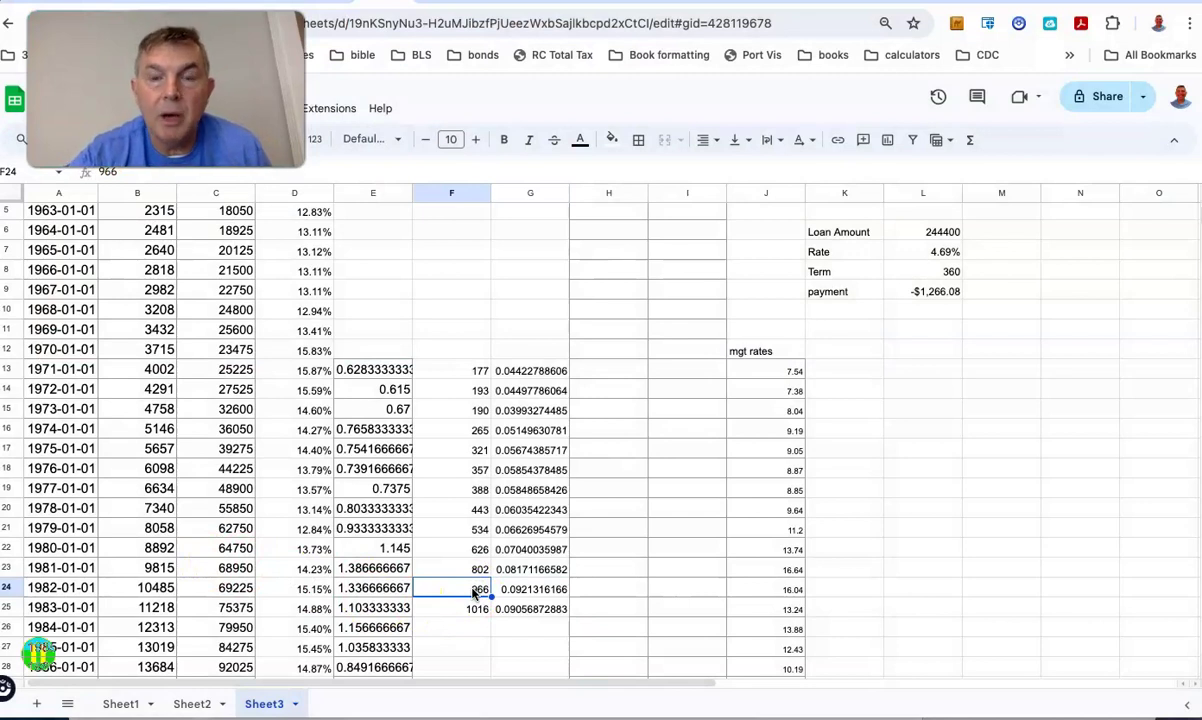
left_click(145, 590)
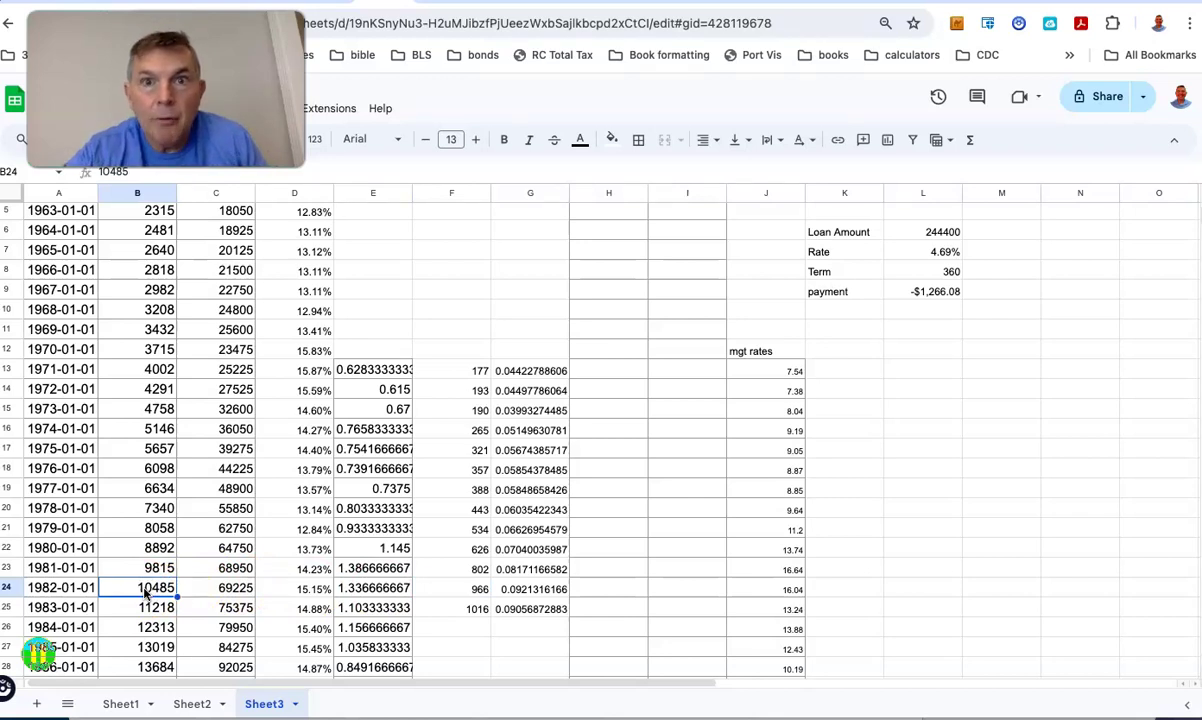
left_click(455, 592)
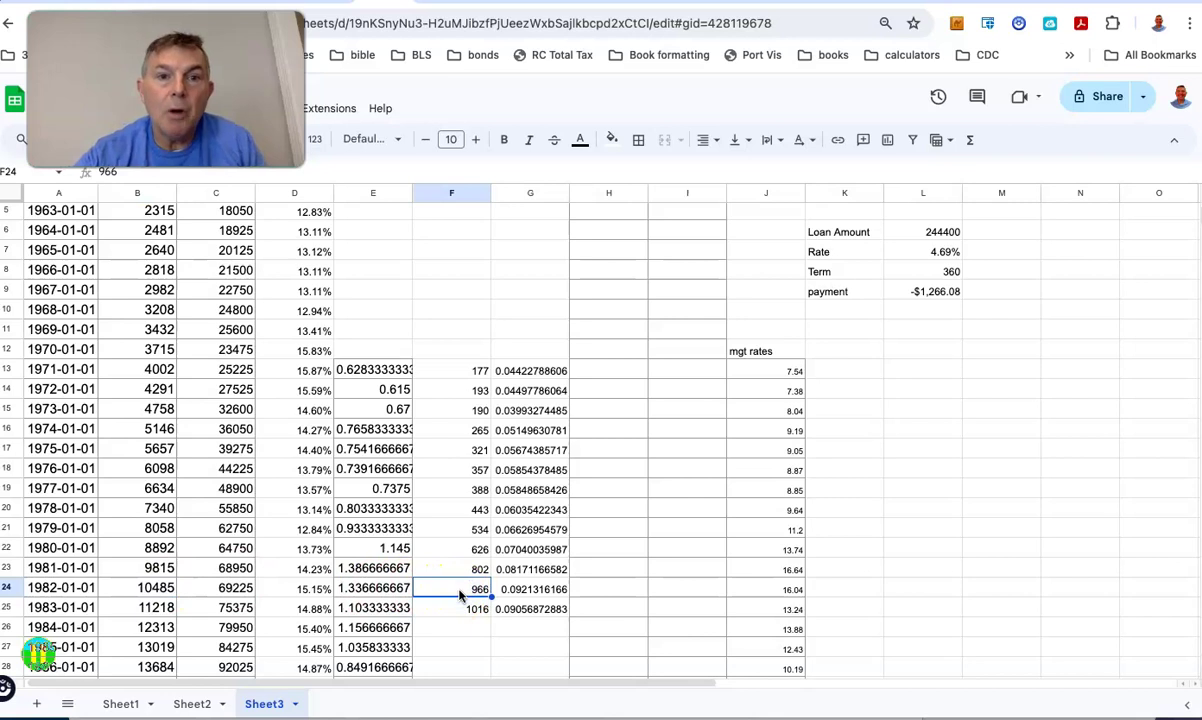
Open Sheet1 and examine the home price growth notes in column D for 1982 and 1987
left_click(118, 704)
scroll(310, 333, "up", 10)
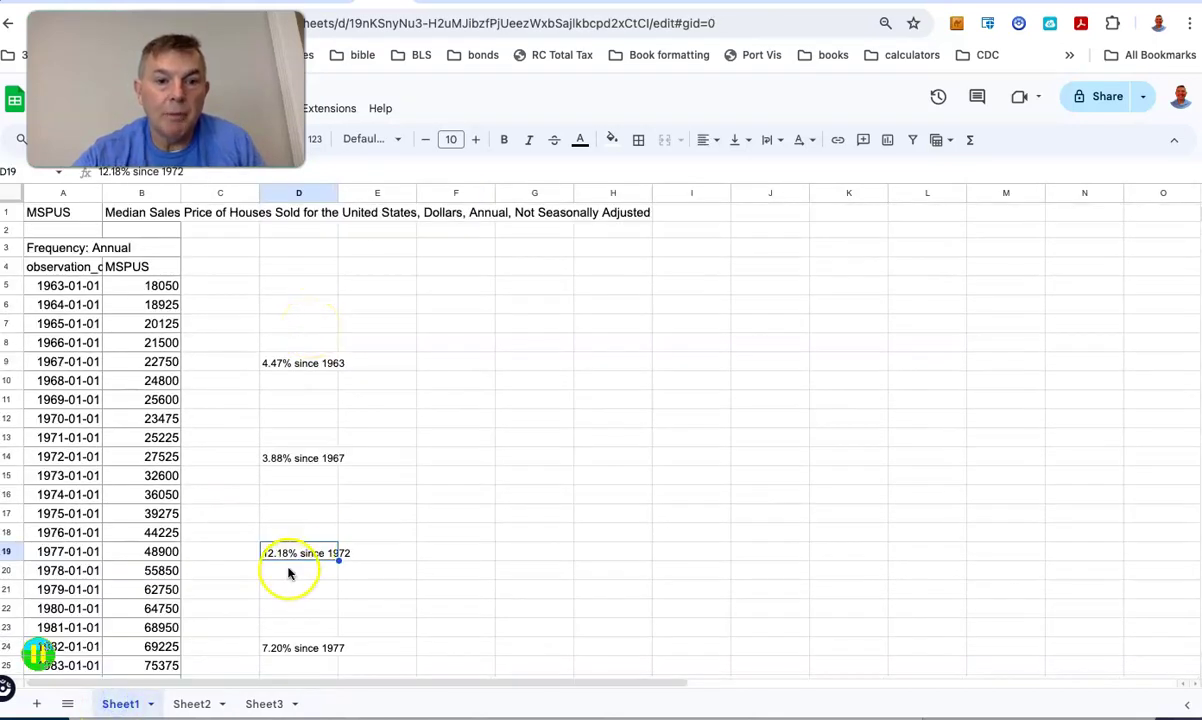
scroll(290, 571, "down", 1)
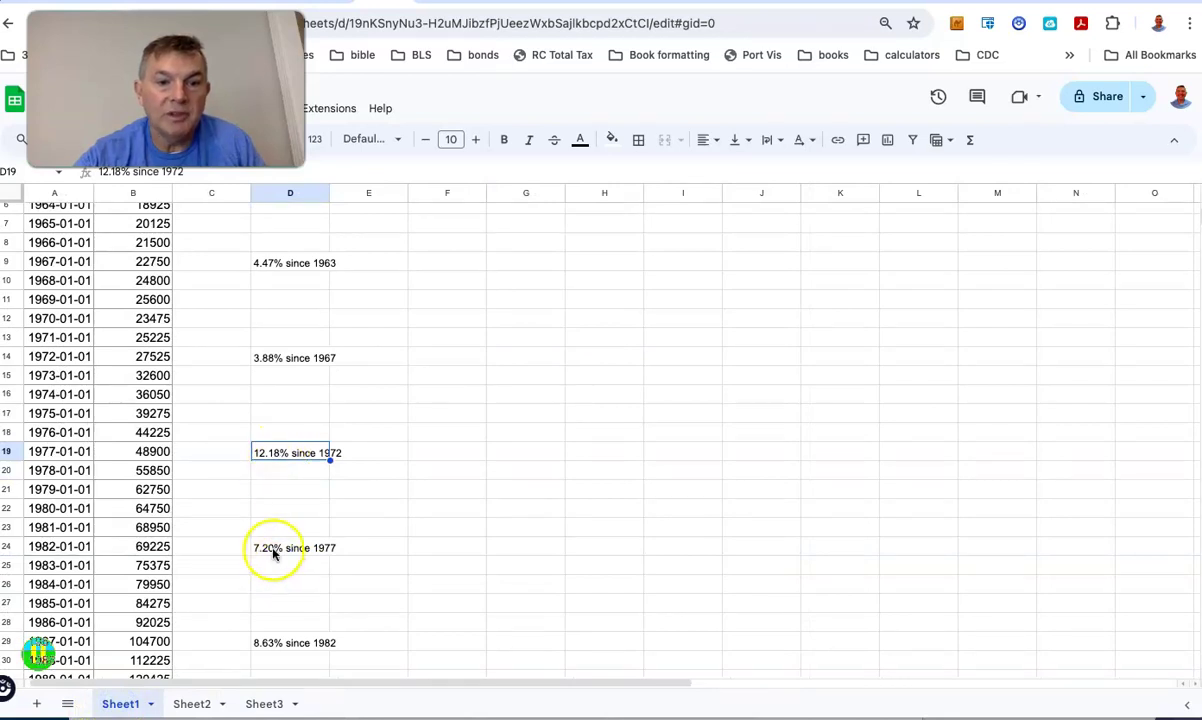
left_click(274, 550)
left_click(268, 646)
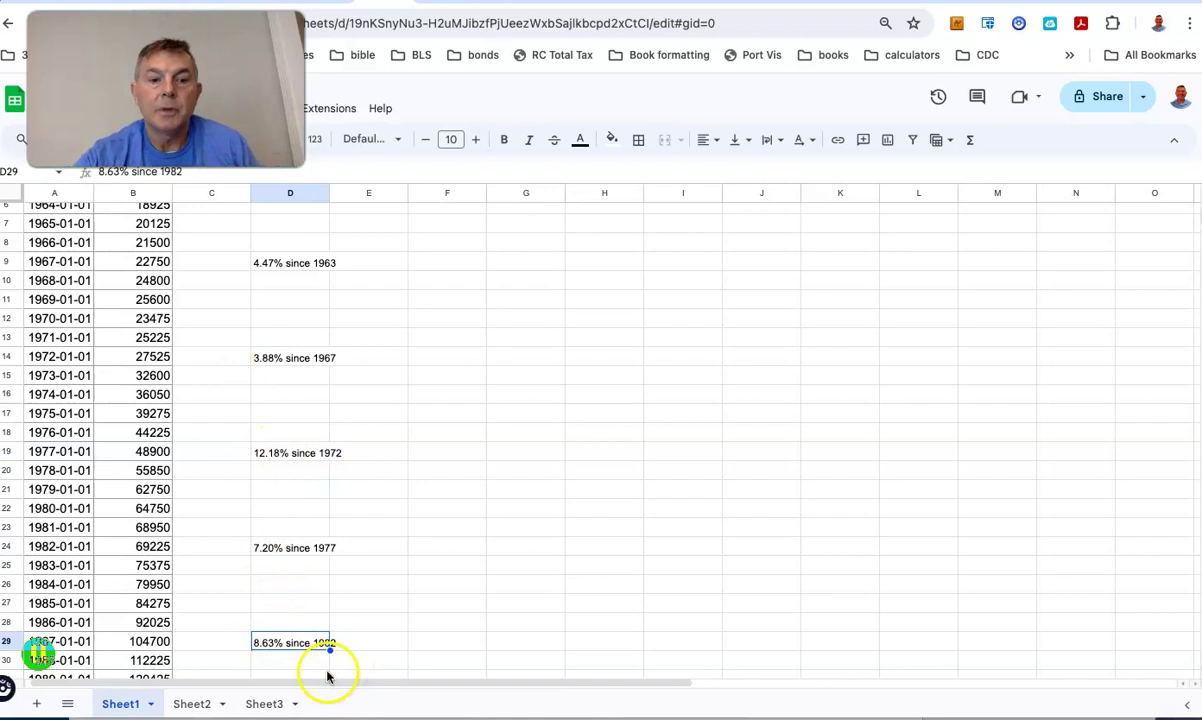
Return to Sheet3 and re-examine the 1982 monthly payment and its share of disposable income
left_click(260, 703)
left_click(478, 590)
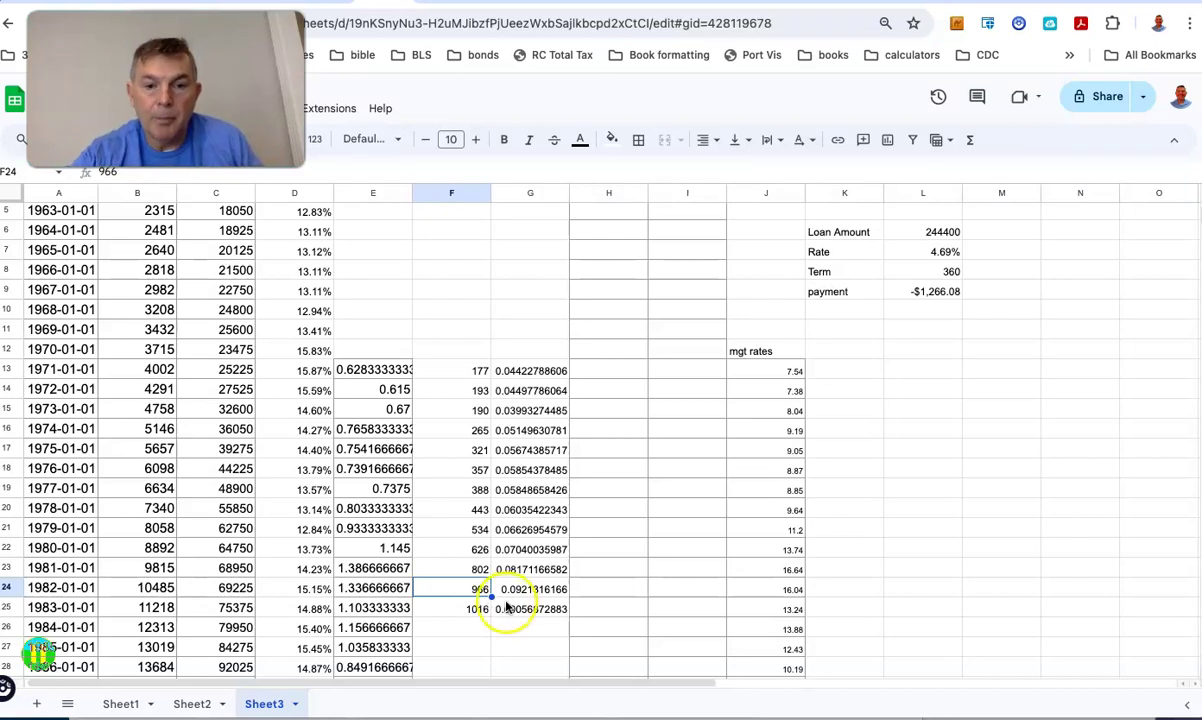
left_click(526, 589)
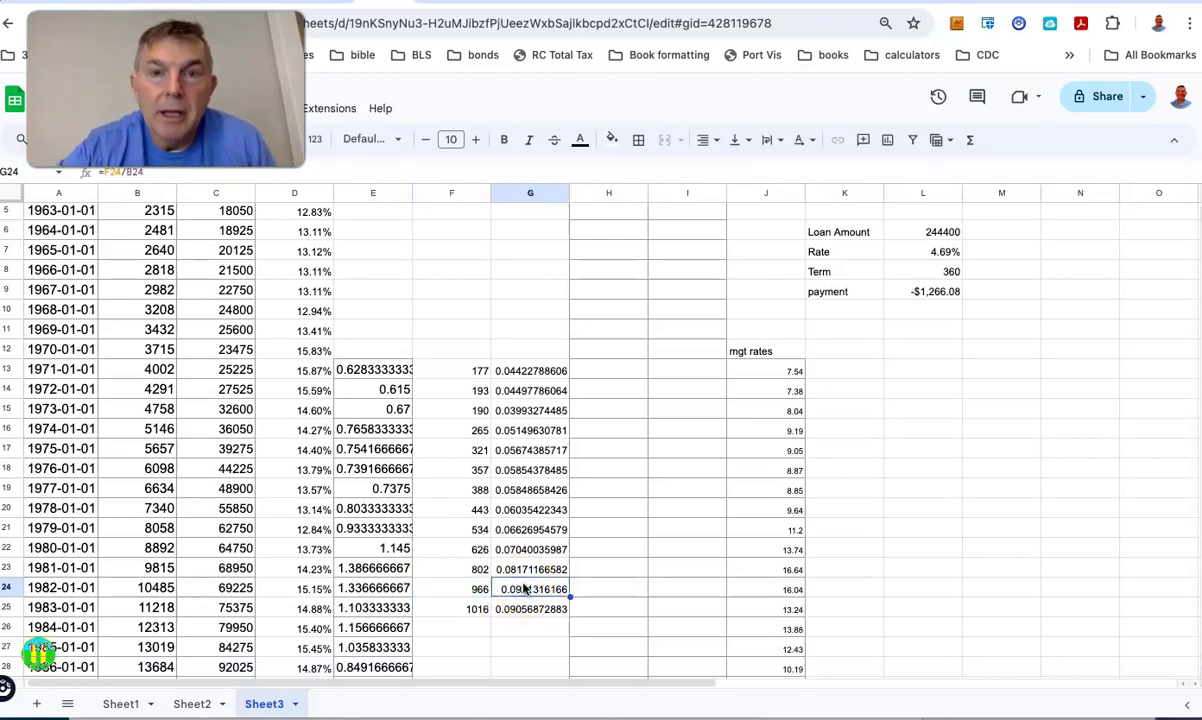
left_click(458, 588)
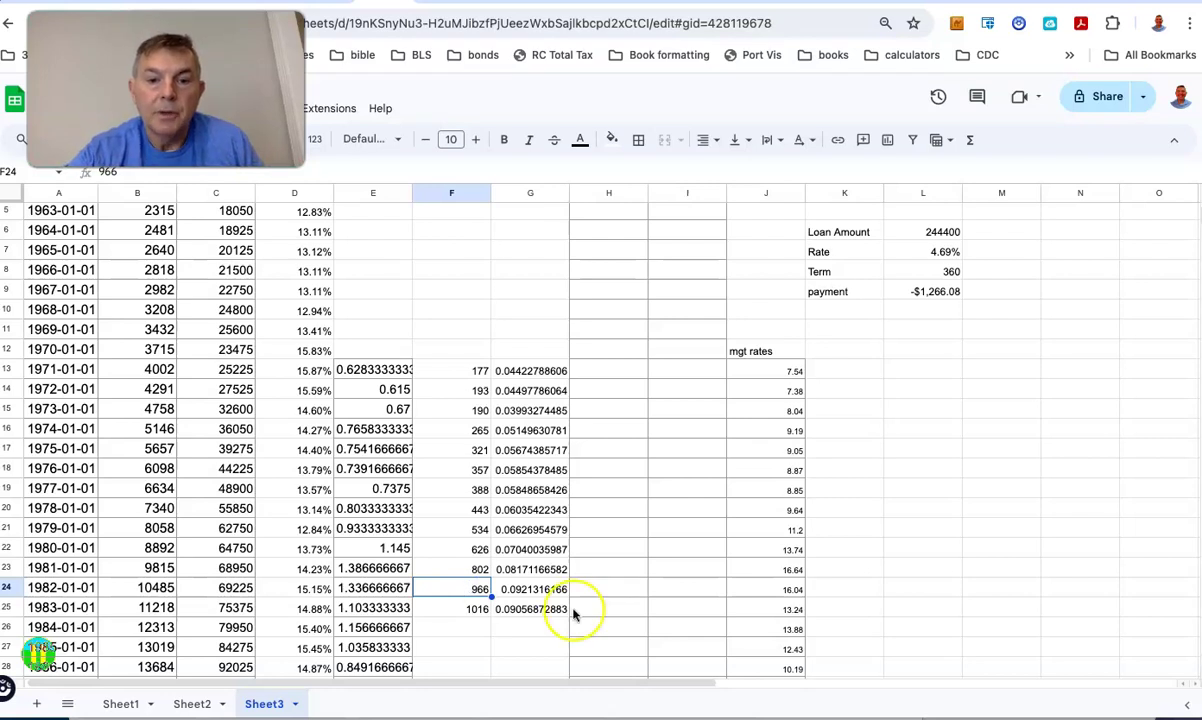
Examine the 2023 row's payment-to-disposable-income ratio, median home value and DSPI on Sheet3
scroll(573, 614, "down", 15)
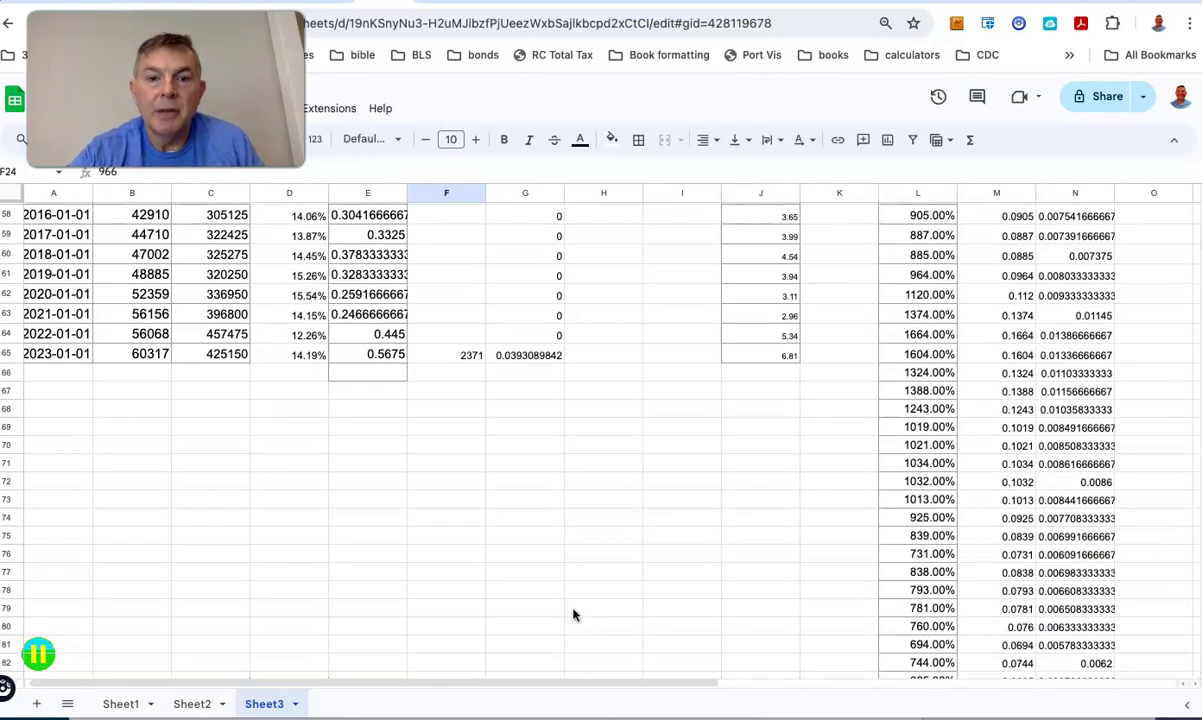
scroll(573, 614, "up", 2)
left_click(511, 447)
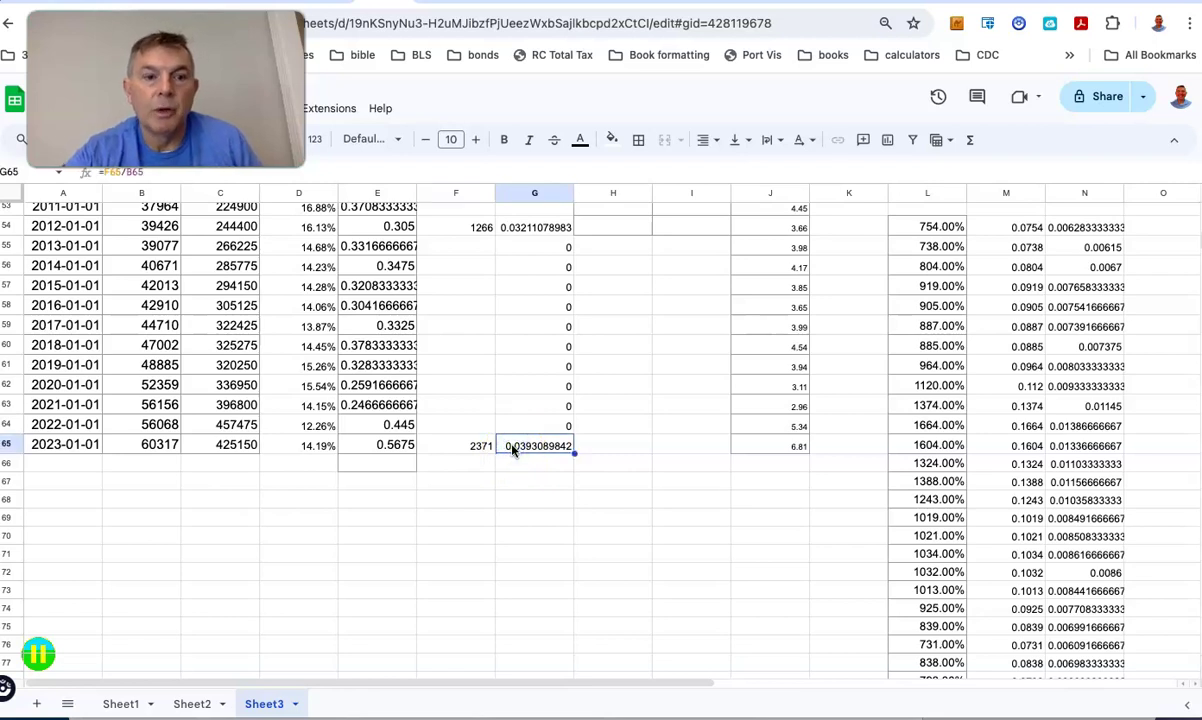
left_click(238, 447)
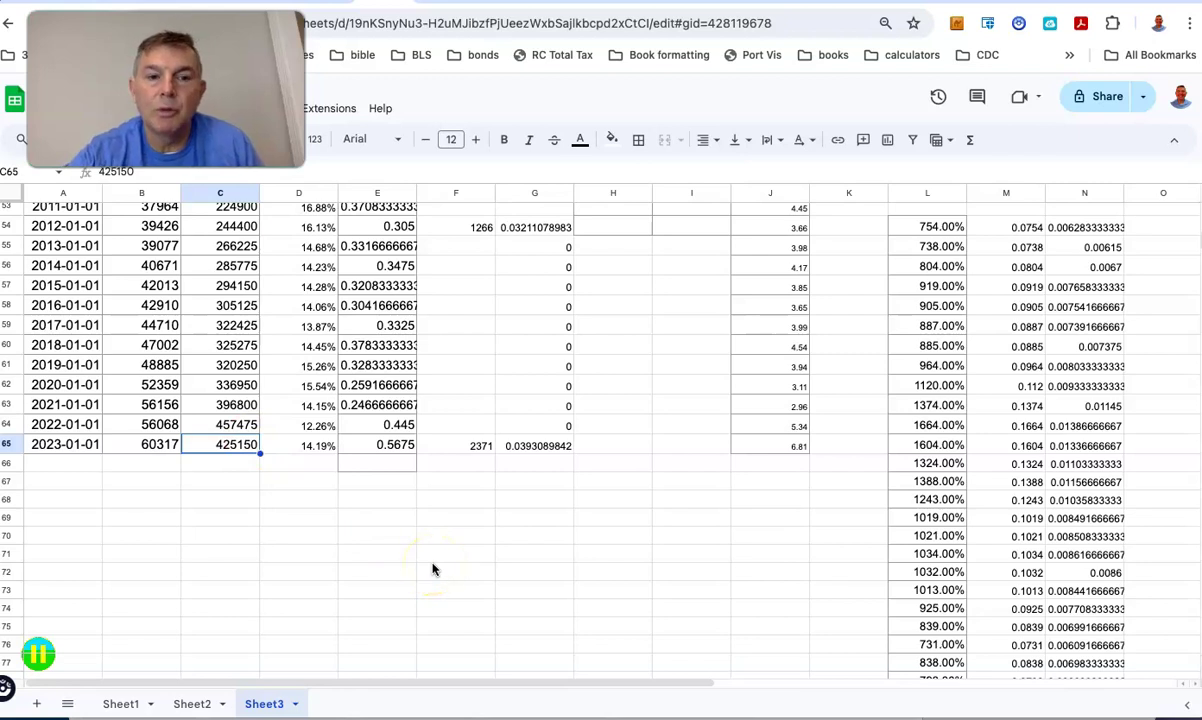
left_click(160, 446)
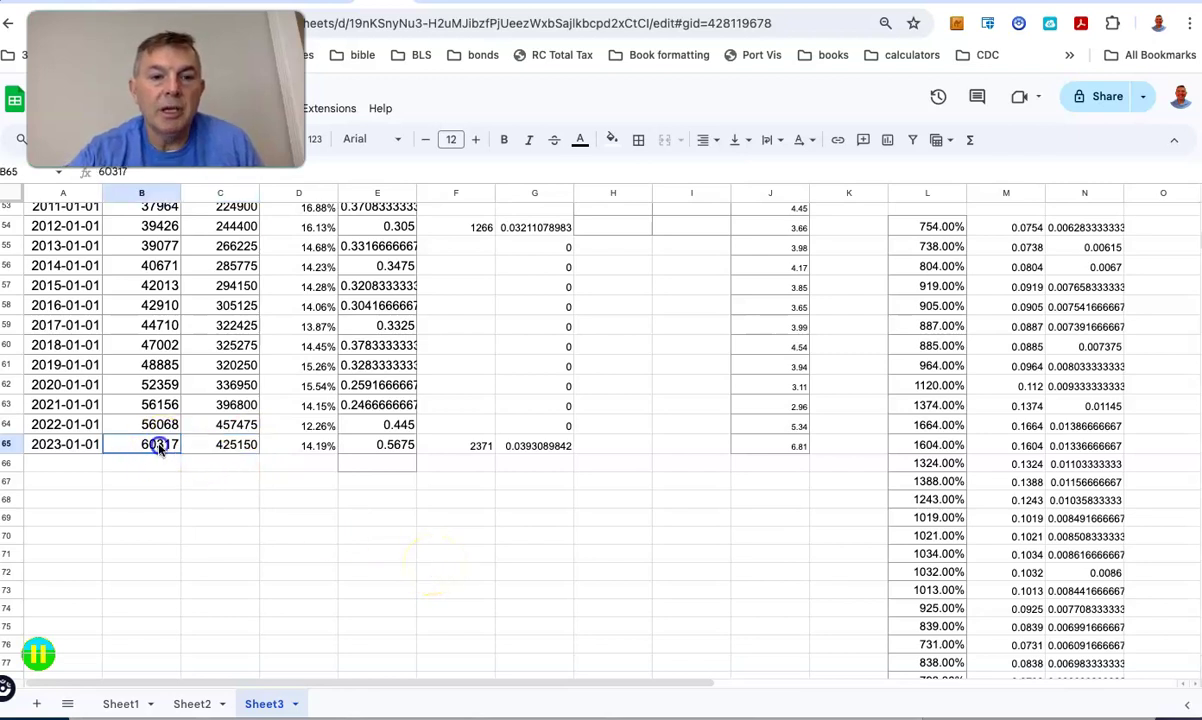
Compare the 2023 disposable-income-to-median-home-value percentage in column D with the earlier years
left_click(316, 447)
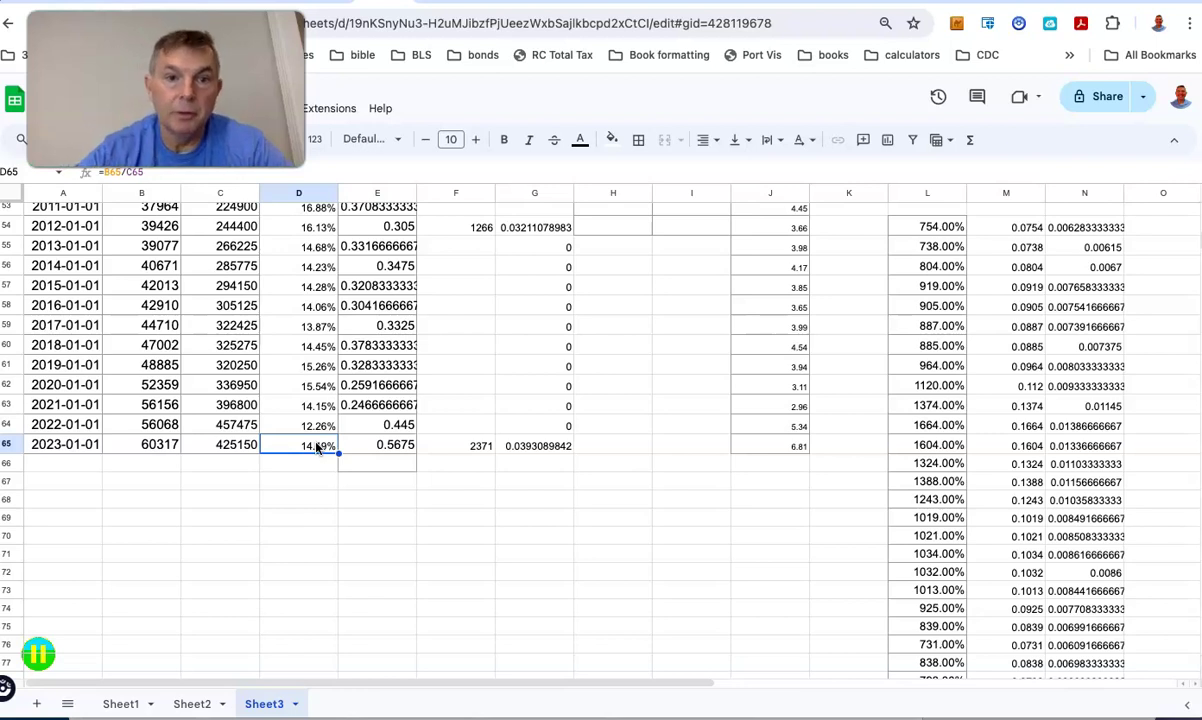
scroll(320, 447, "up", 10)
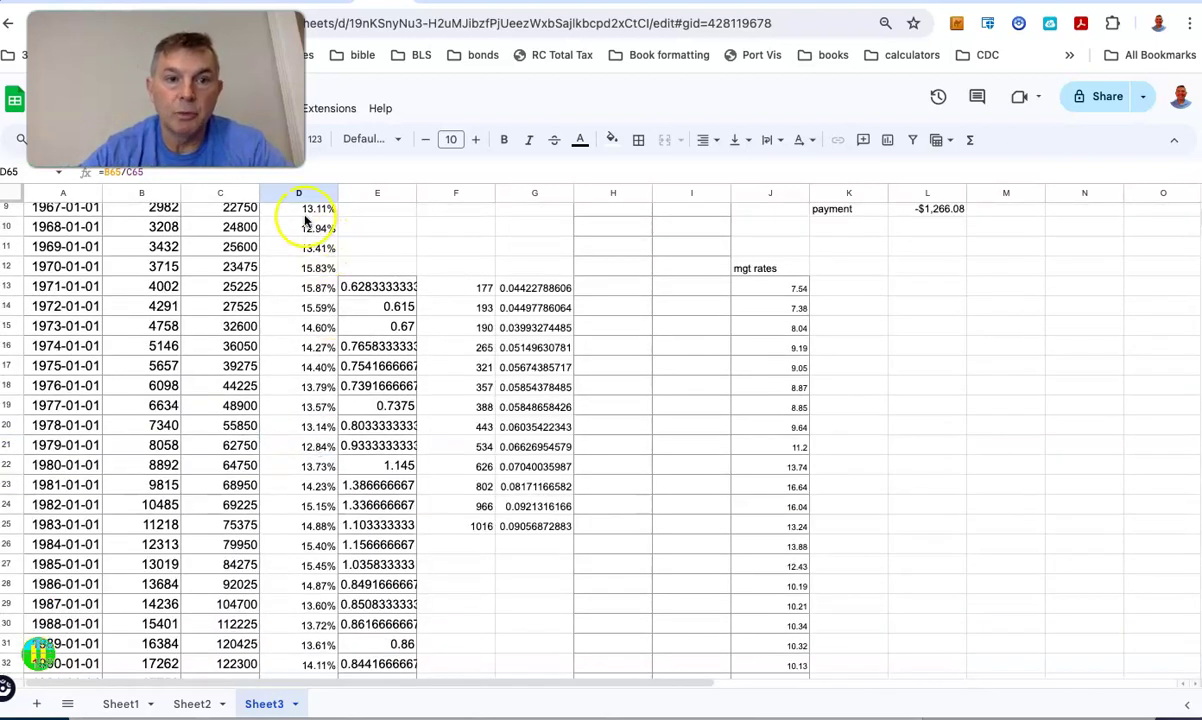
scroll(316, 301, "up", 1)
scroll(316, 303, "down", 13)
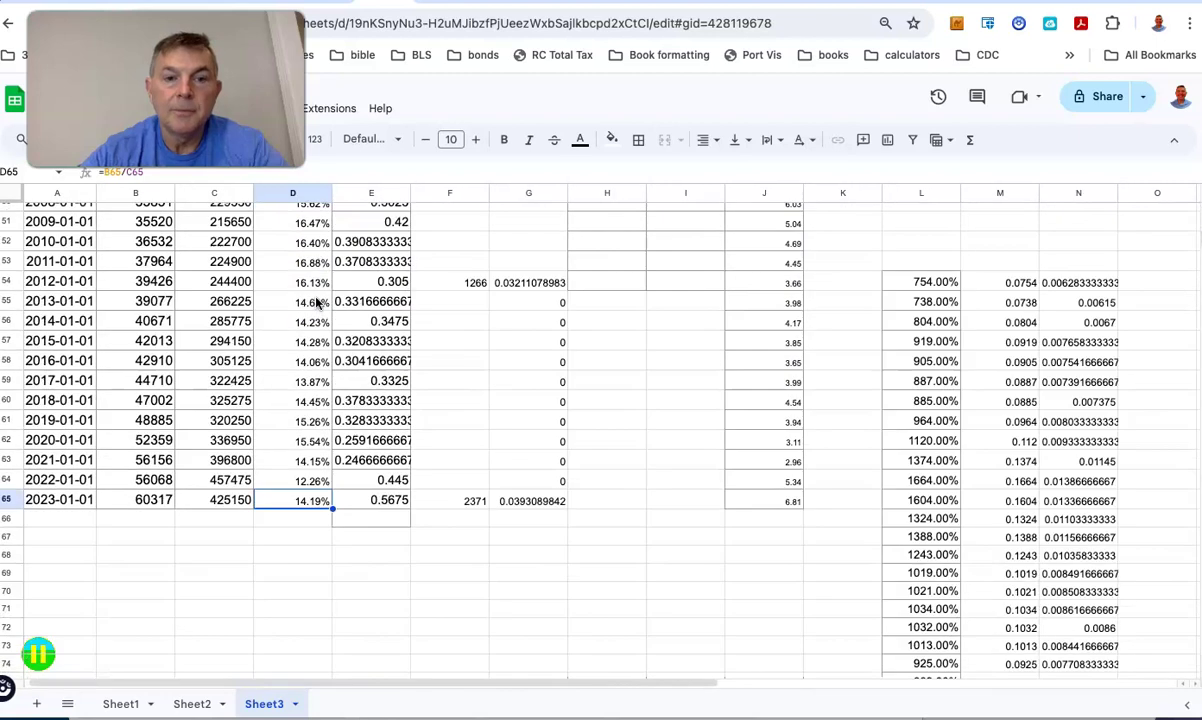
Review the 2023 mortgage rate against that year's payment-to-income ratio, median home value and DSPI
left_click(779, 504)
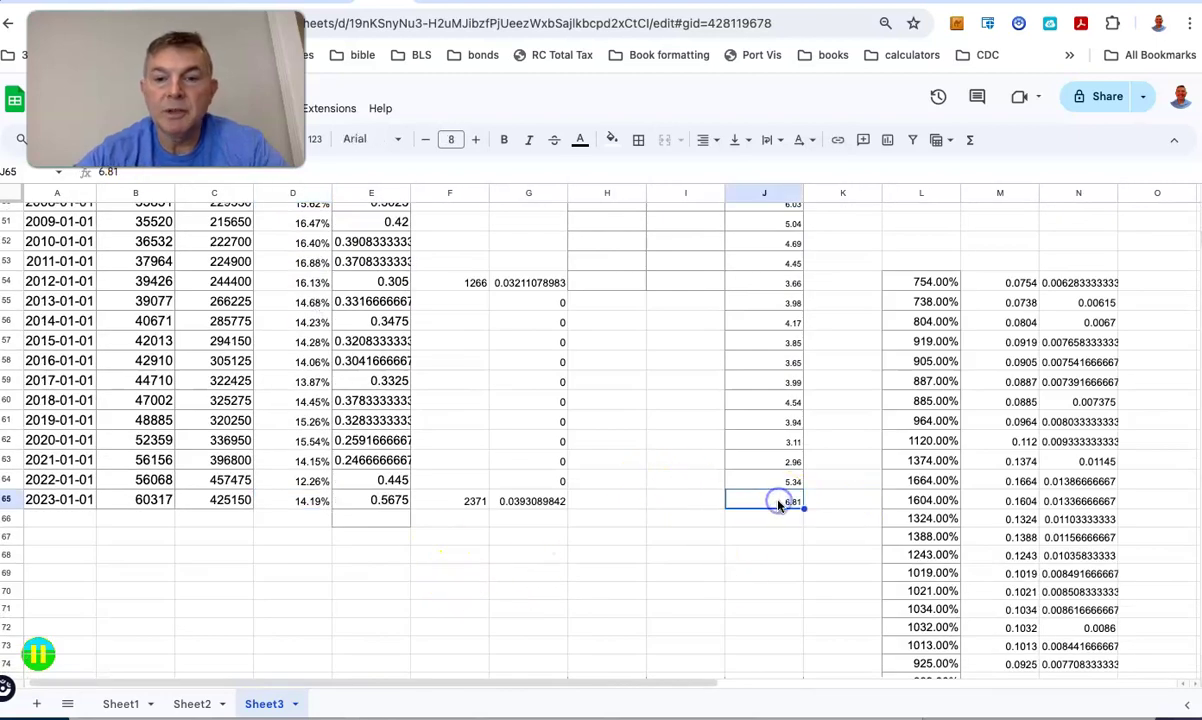
left_click(532, 501)
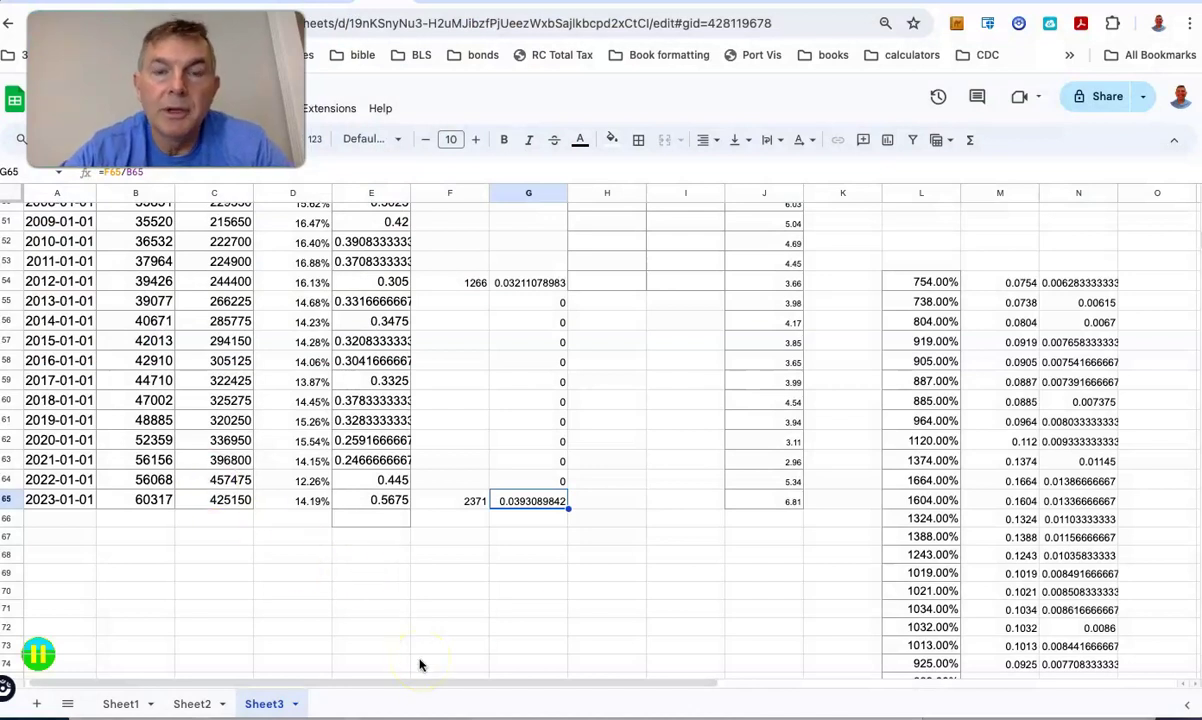
left_click(222, 503)
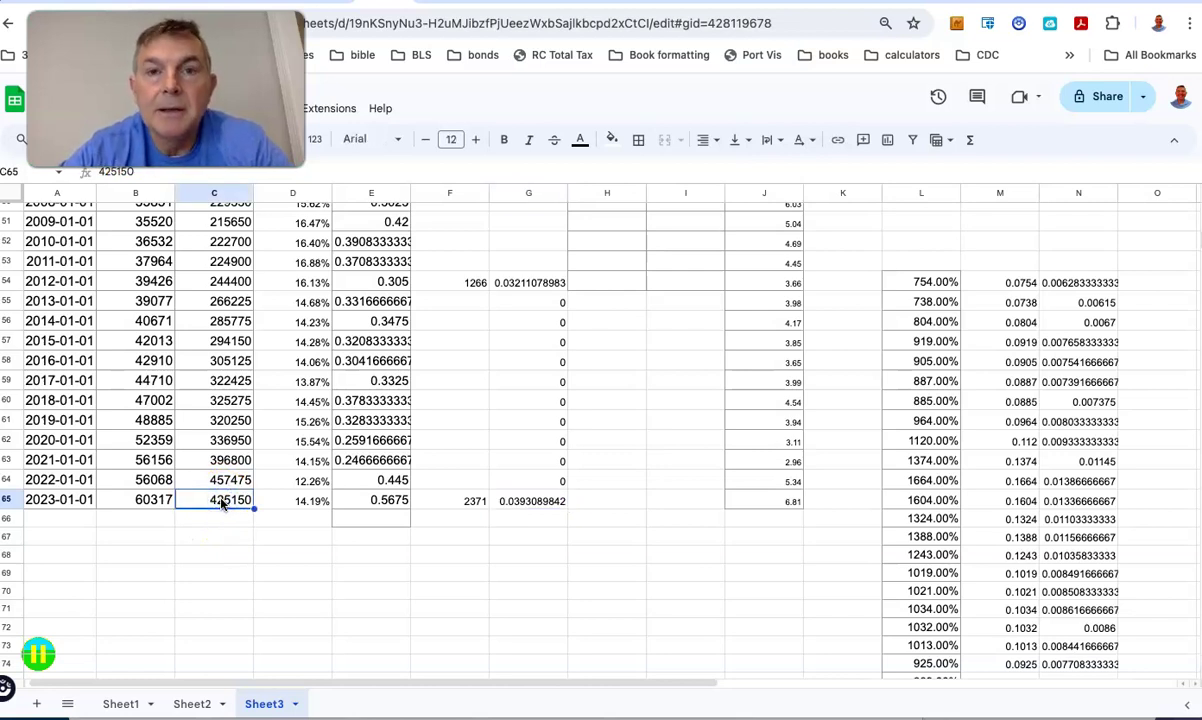
left_click(152, 498)
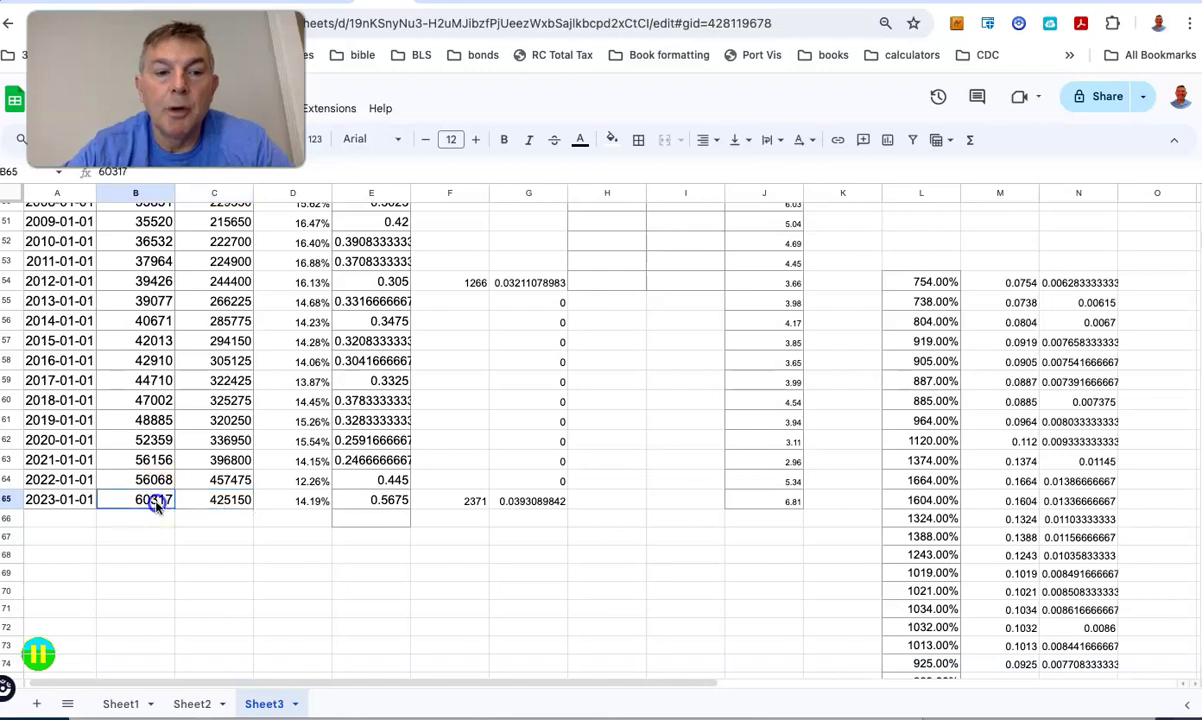